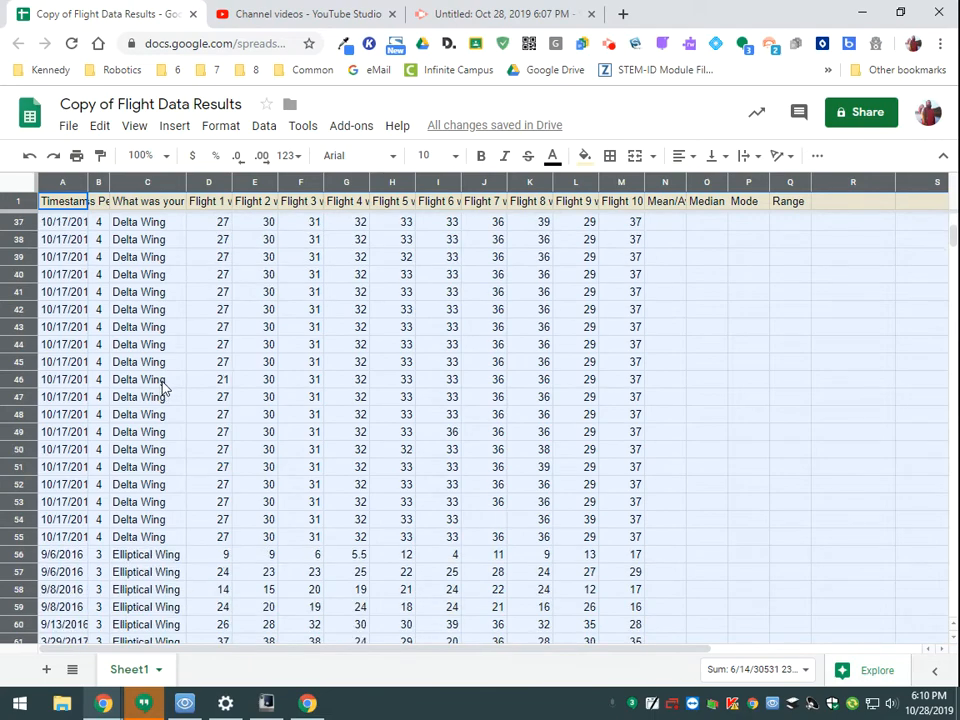
- Look through the flight results grouped by wing type, return to the first rows and clear the whole-sheet selection
{"action": "scroll", "coordinate": [150, 428], "scroll_direction": "down", "scroll_amount": 13}
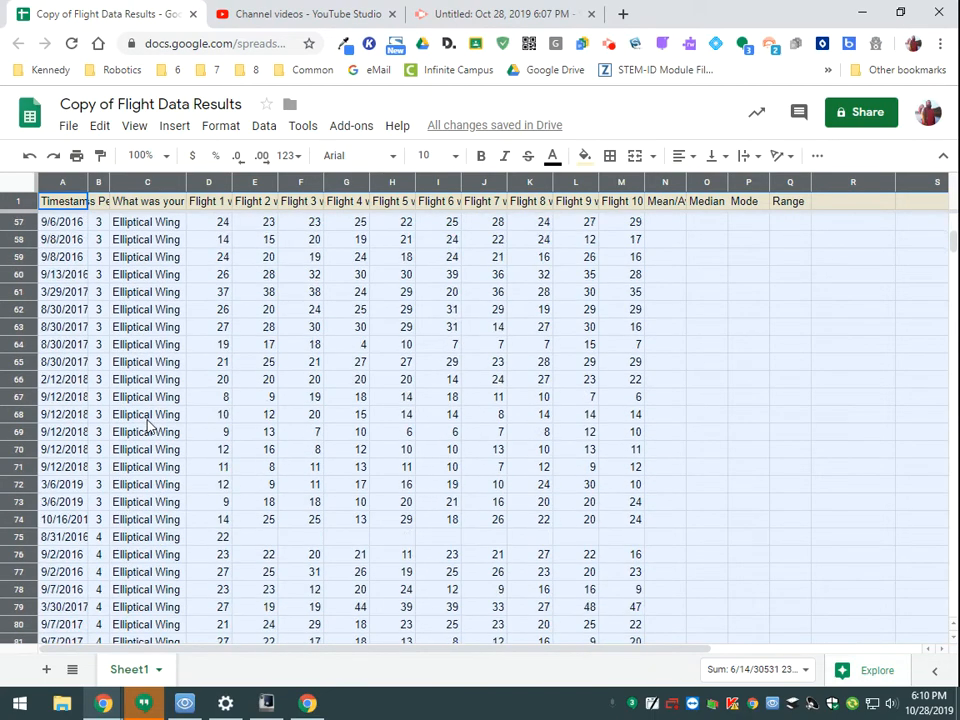
{"action": "scroll", "coordinate": [150, 428], "scroll_direction": "down", "scroll_amount": 15}
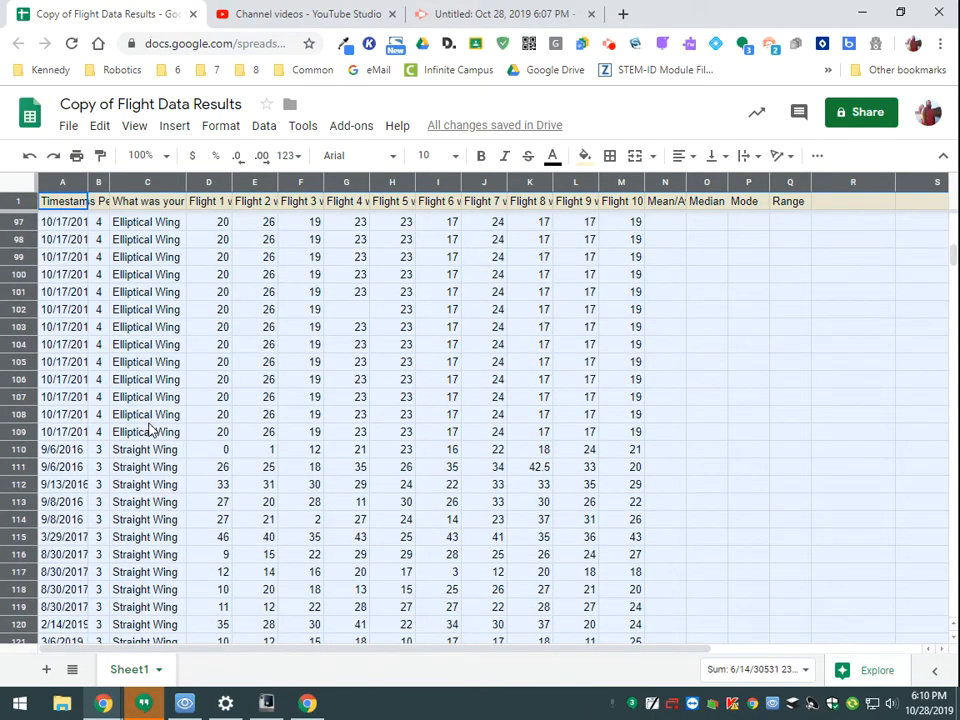
{"action": "scroll", "coordinate": [150, 430], "scroll_direction": "down", "scroll_amount": 7}
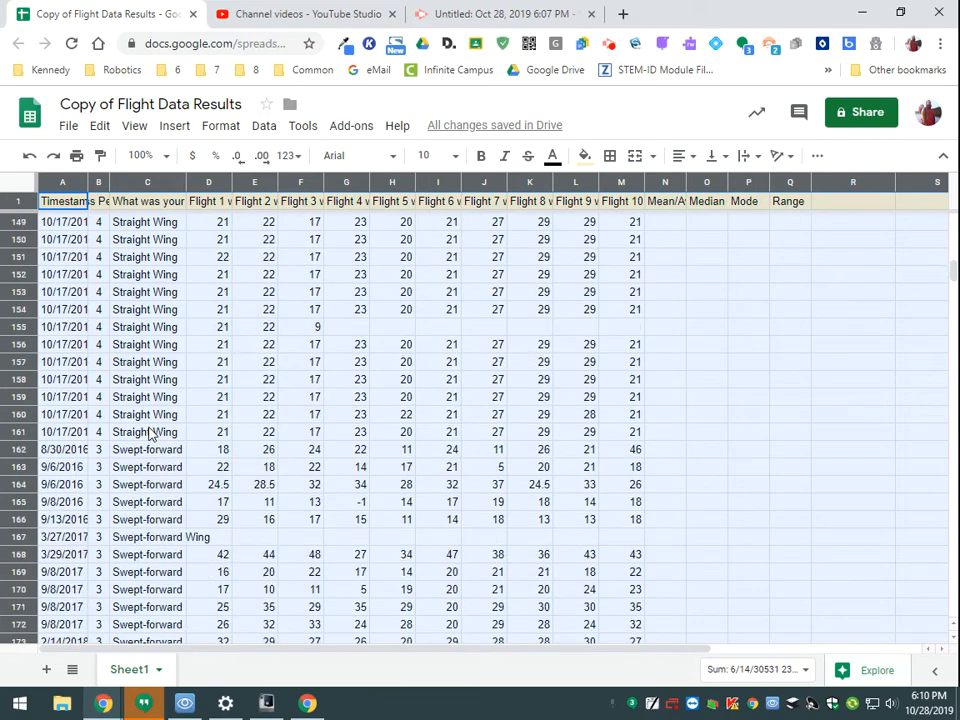
{"action": "scroll", "coordinate": [170, 452], "scroll_direction": "down", "scroll_amount": 8}
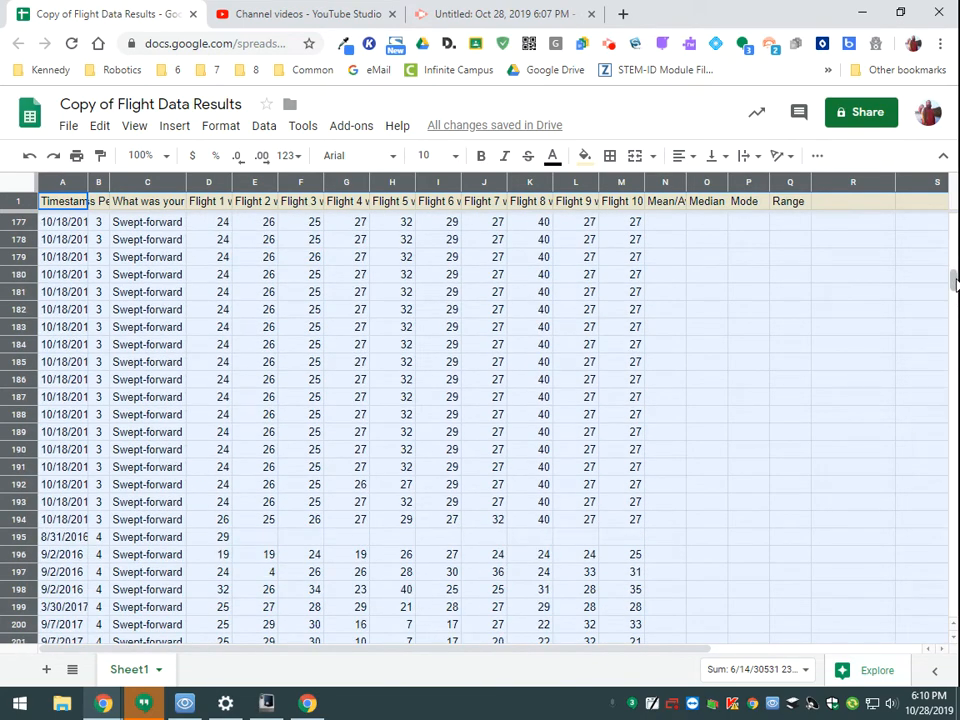
{"action": "left_click_drag", "start_coordinate": [954, 282], "coordinate": [954, 220]}
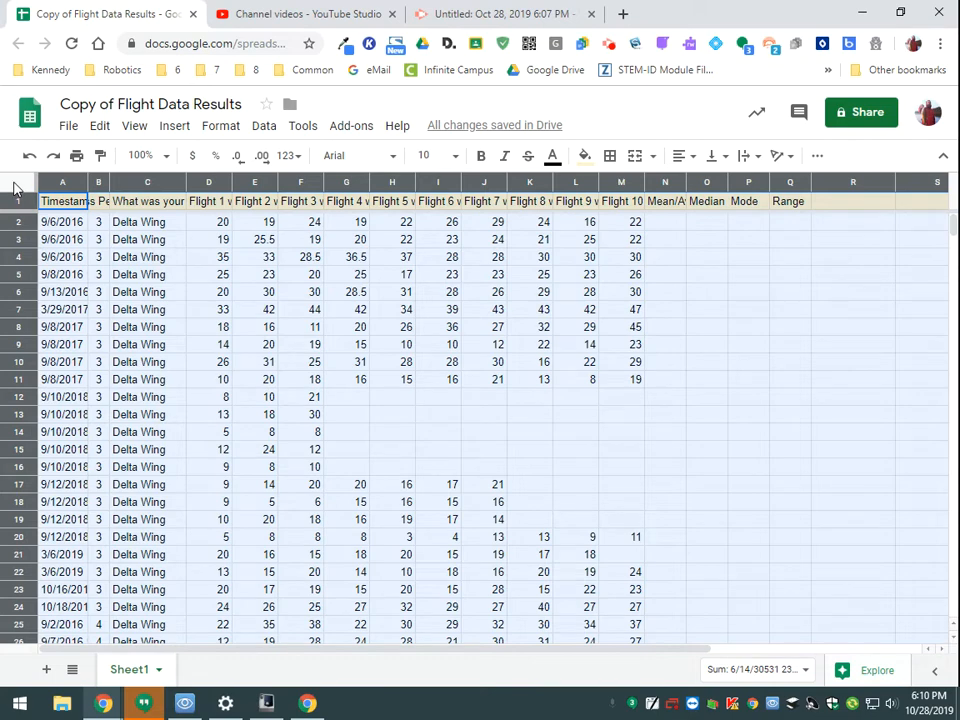
{"action": "left_click", "coordinate": [675, 346]}
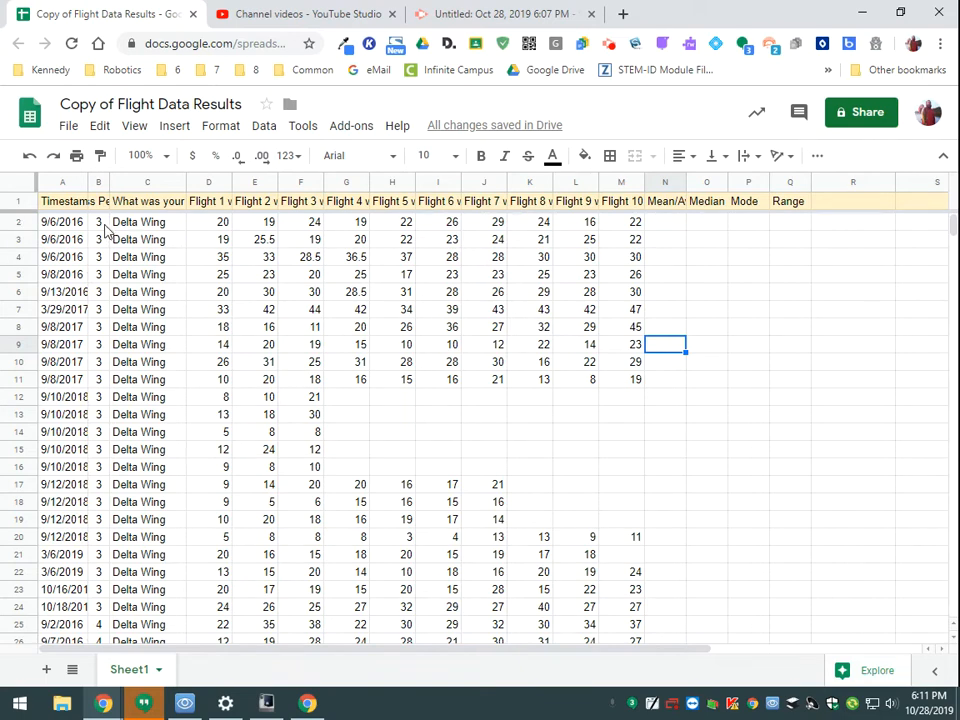
- Move the first Delta Wing record from row 2 to row 6 and back to row 2, and deselect it
{"action": "left_click", "coordinate": [18, 222]}
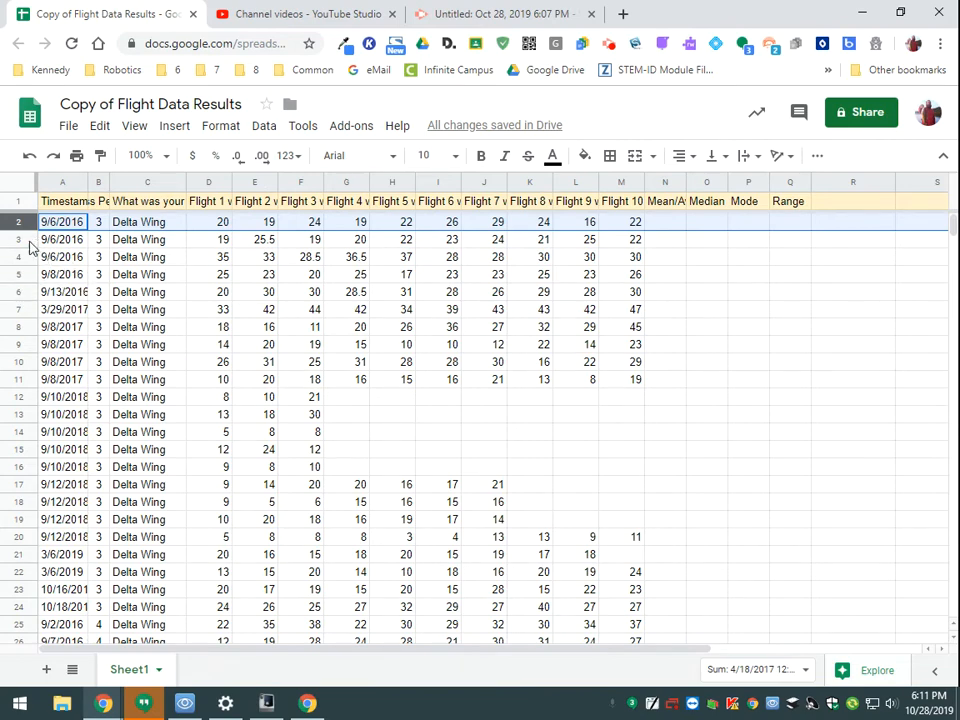
{"action": "left_click_drag", "start_coordinate": [22, 230], "coordinate": [20, 303]}
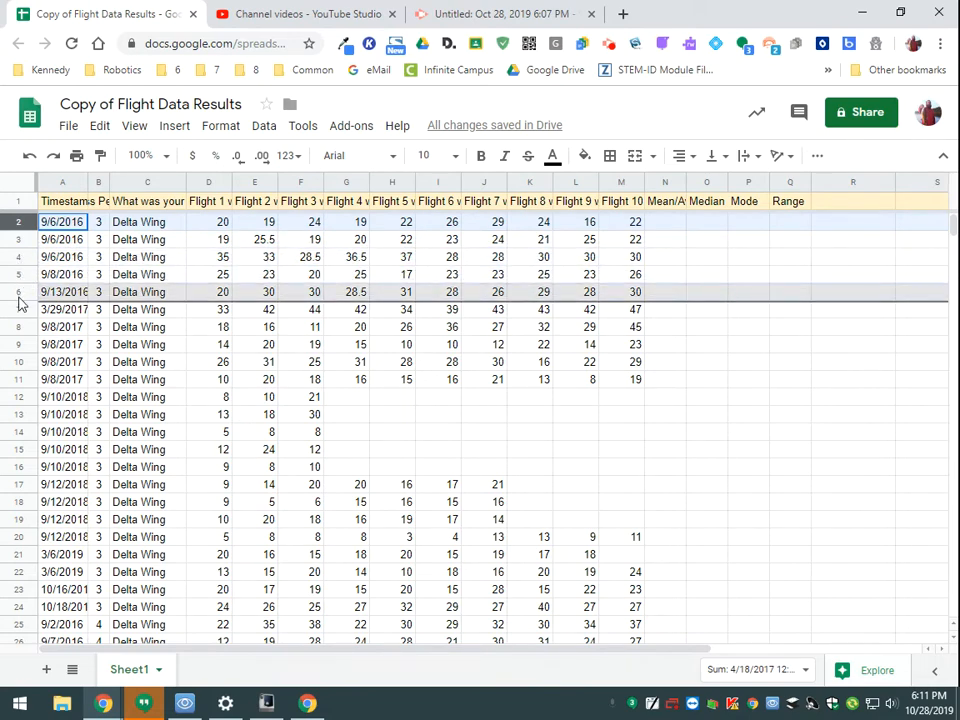
{"action": "left_click_drag", "start_coordinate": [20, 303], "coordinate": [21, 304]}
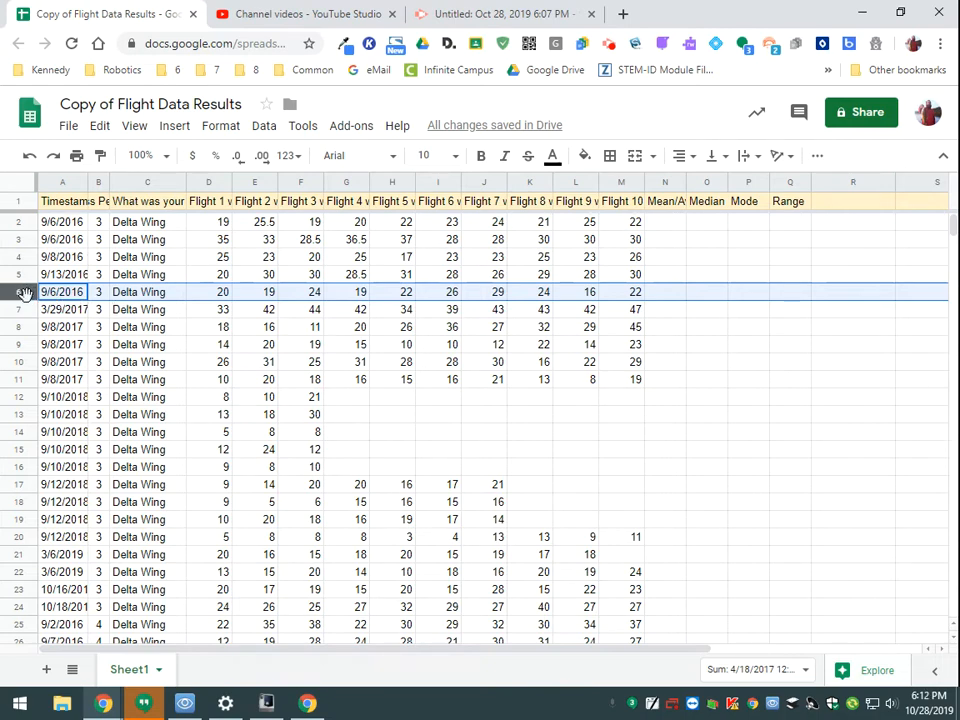
{"action": "left_click_drag", "start_coordinate": [24, 292], "coordinate": [22, 222]}
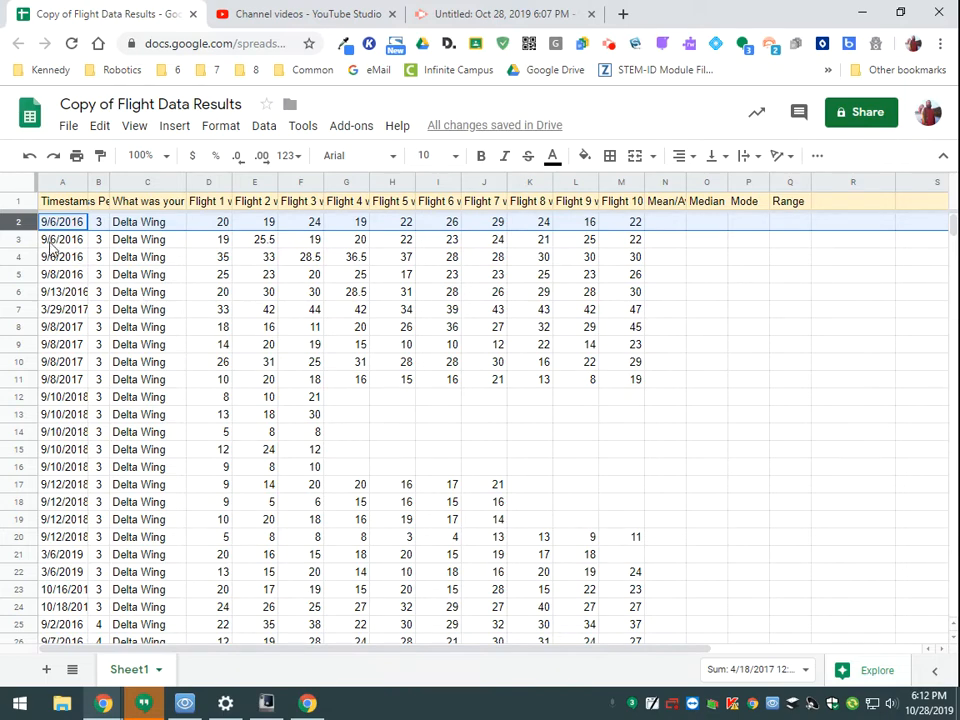
{"action": "left_click", "coordinate": [220, 292]}
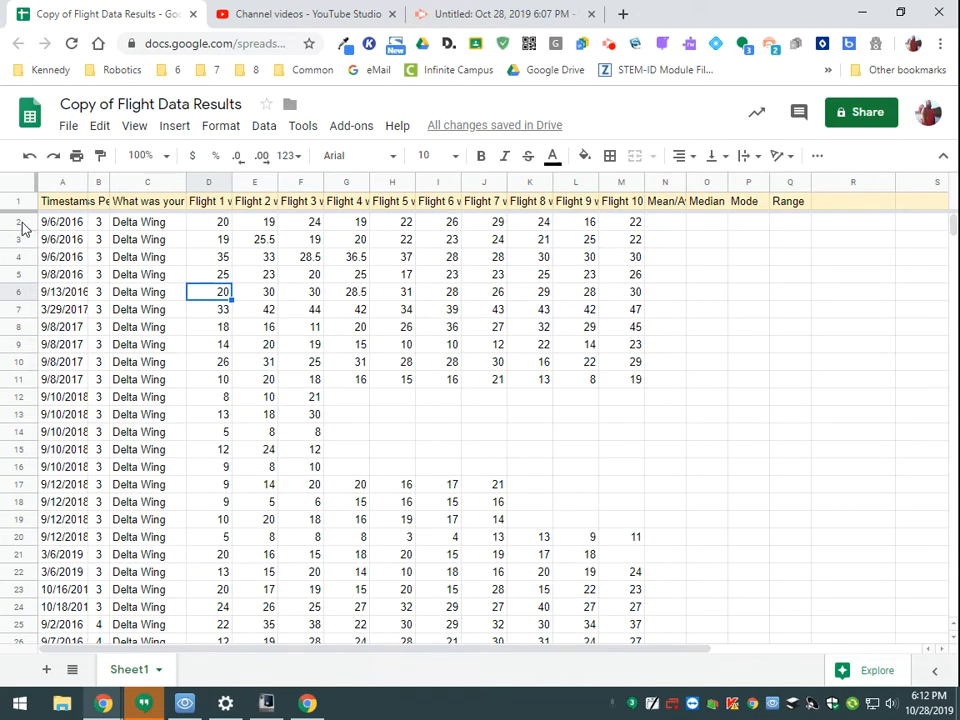
- Fill all Delta Wing rows, 2 through 55, with light red 3
{"action": "left_click_drag", "start_coordinate": [21, 221], "coordinate": [24, 533]}
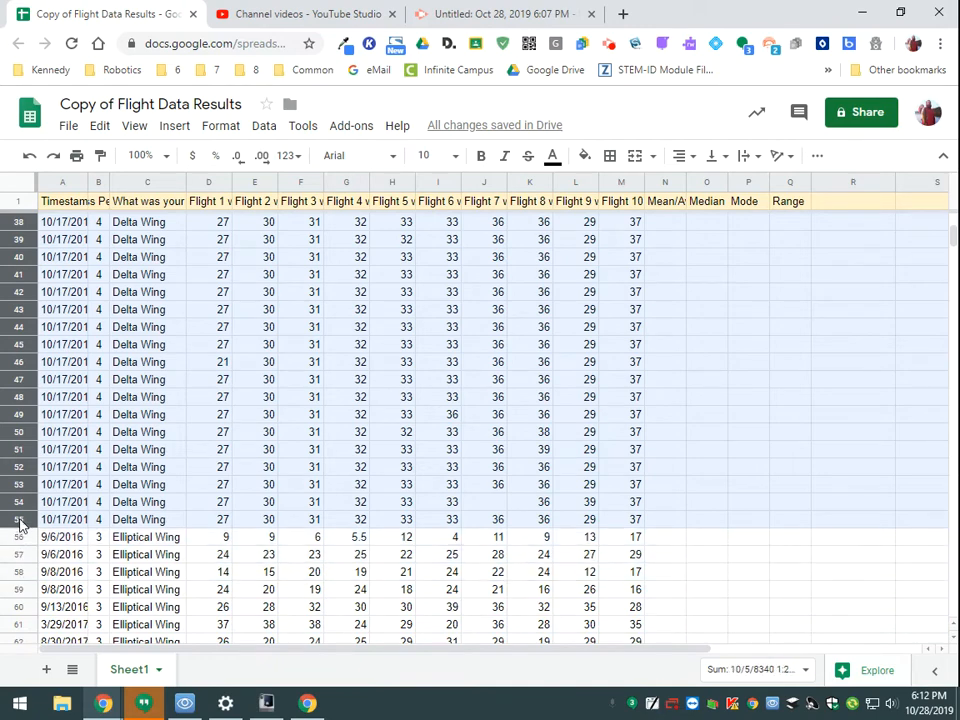
{"action": "mouse_move", "coordinate": [20, 525]}
{"action": "left_mouse_down"}
{"action": "mouse_move", "coordinate": [20, 612]}
{"action": "mouse_move", "coordinate": [22, 525]}
{"action": "left_mouse_up"}
{"action": "left_click_drag", "start_coordinate": [20, 525], "coordinate": [20, 525]}
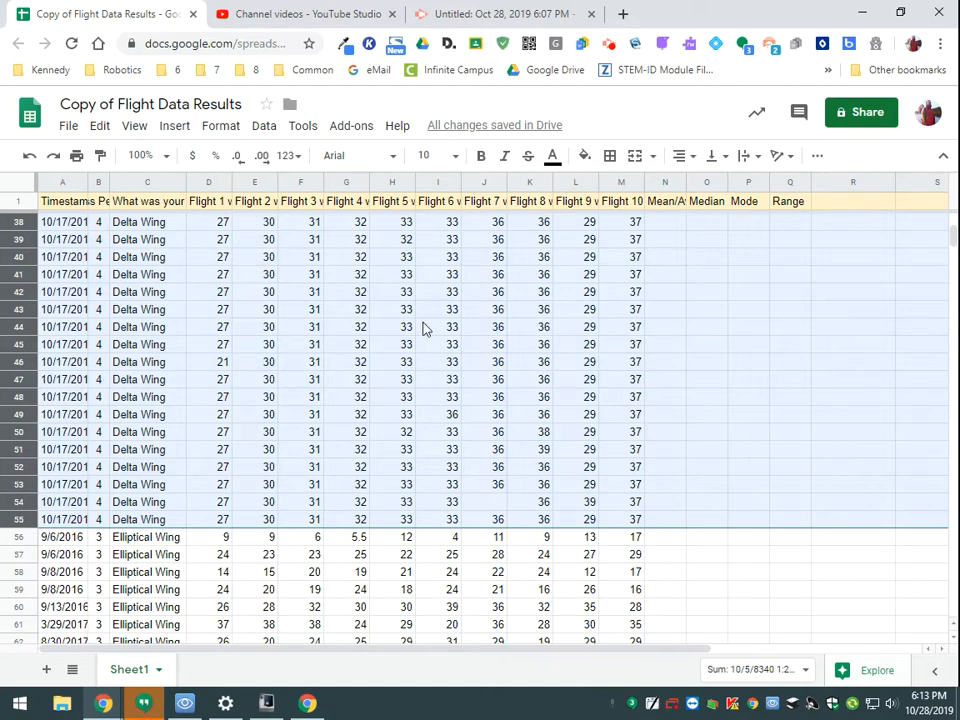
{"action": "left_click", "coordinate": [585, 158]}
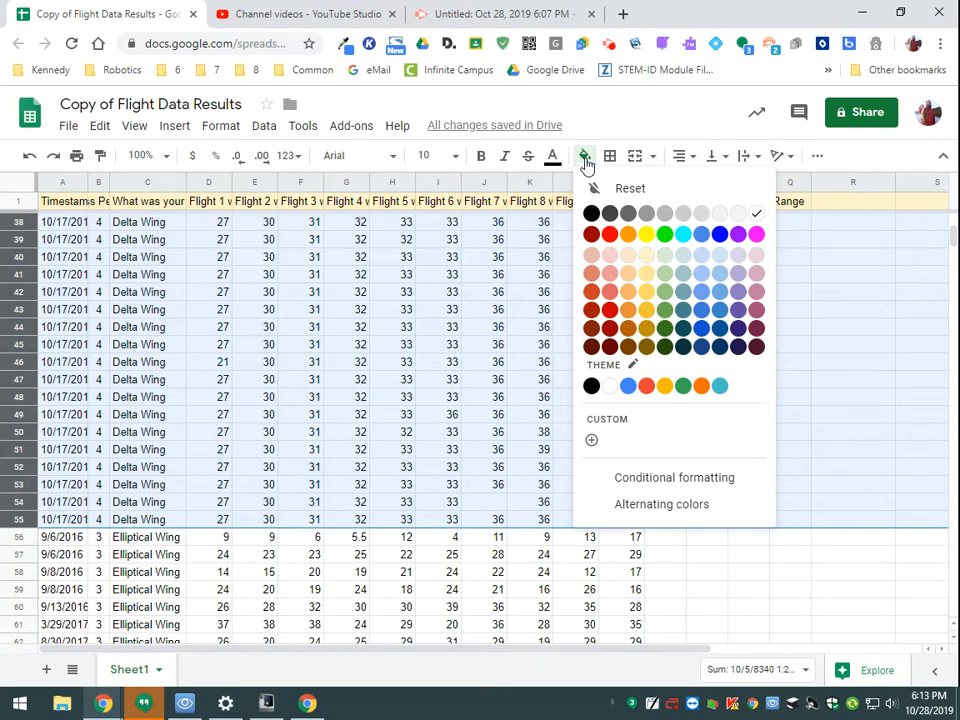
{"action": "left_click", "coordinate": [614, 256]}
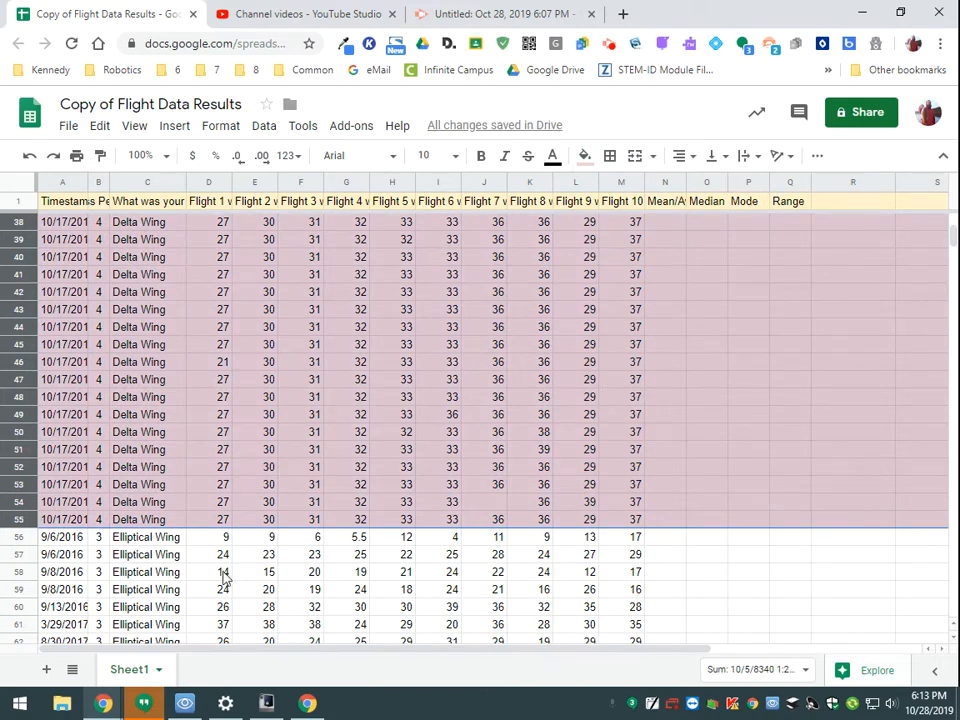
- Fill all Elliptical Wing rows, 56 through 109, with the palest light green
{"action": "scroll", "coordinate": [183, 568], "scroll_direction": "down", "scroll_amount": 3}
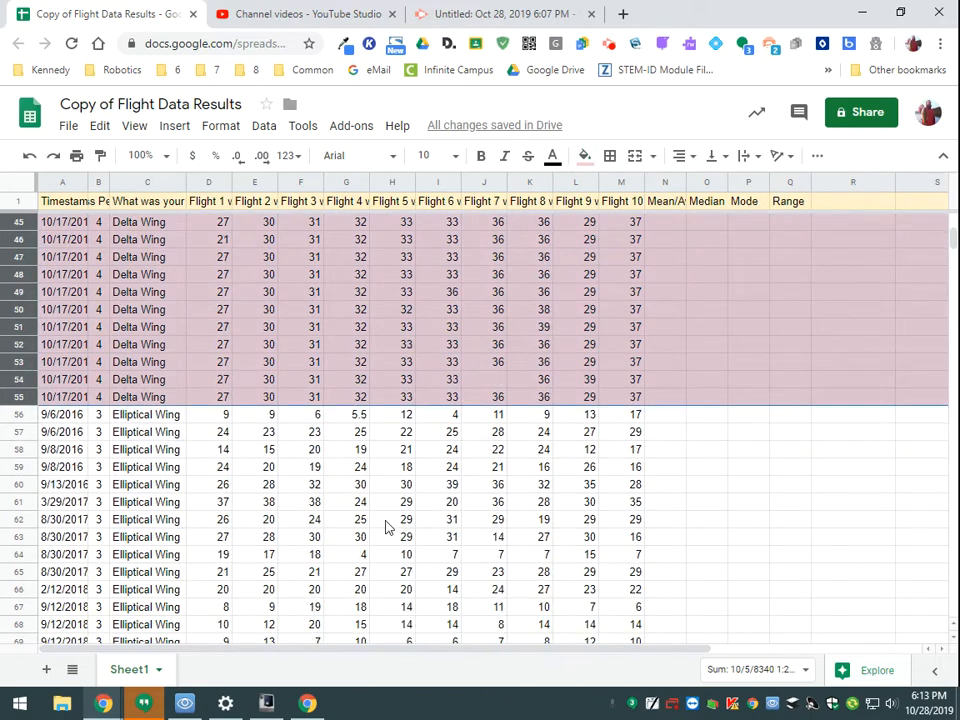
{"action": "scroll", "coordinate": [390, 526], "scroll_direction": "down", "scroll_amount": 2}
{"action": "scroll", "coordinate": [345, 340], "scroll_direction": "down", "scroll_amount": 1}
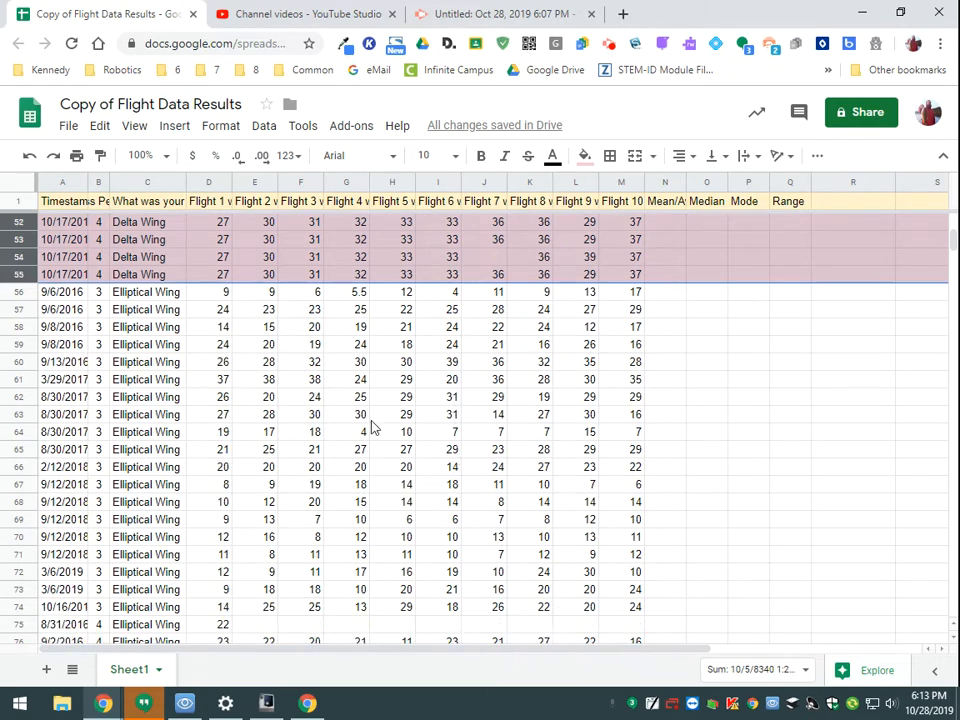
{"action": "left_click", "coordinate": [18, 294]}
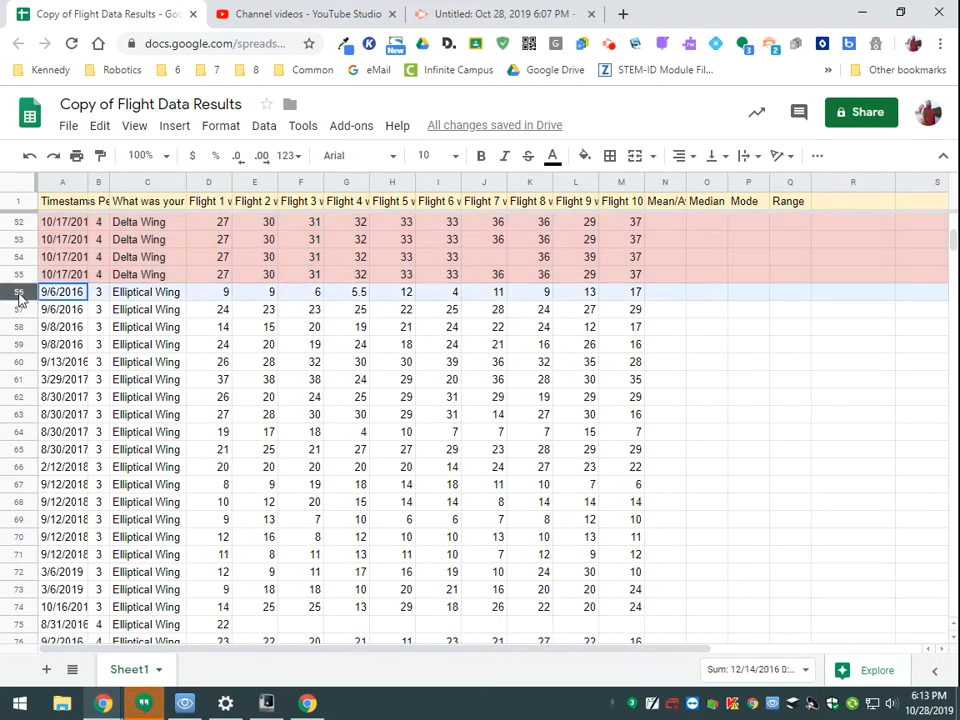
{"action": "left_click_drag", "start_coordinate": [18, 297], "coordinate": [24, 580]}
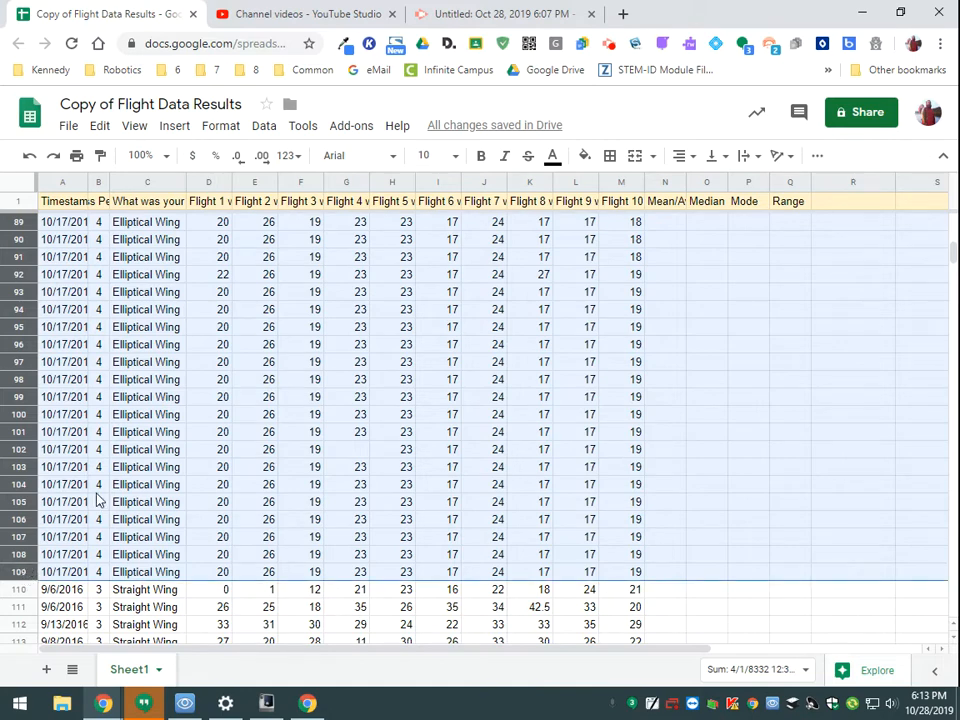
{"action": "left_click", "coordinate": [585, 157]}
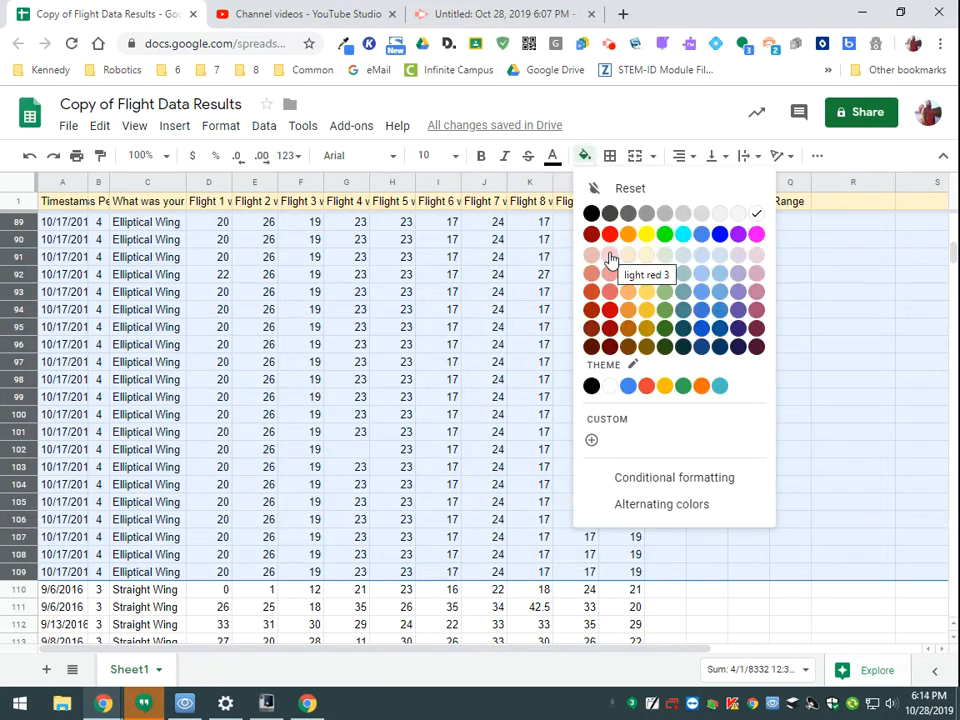
{"action": "left_click", "coordinate": [665, 262]}
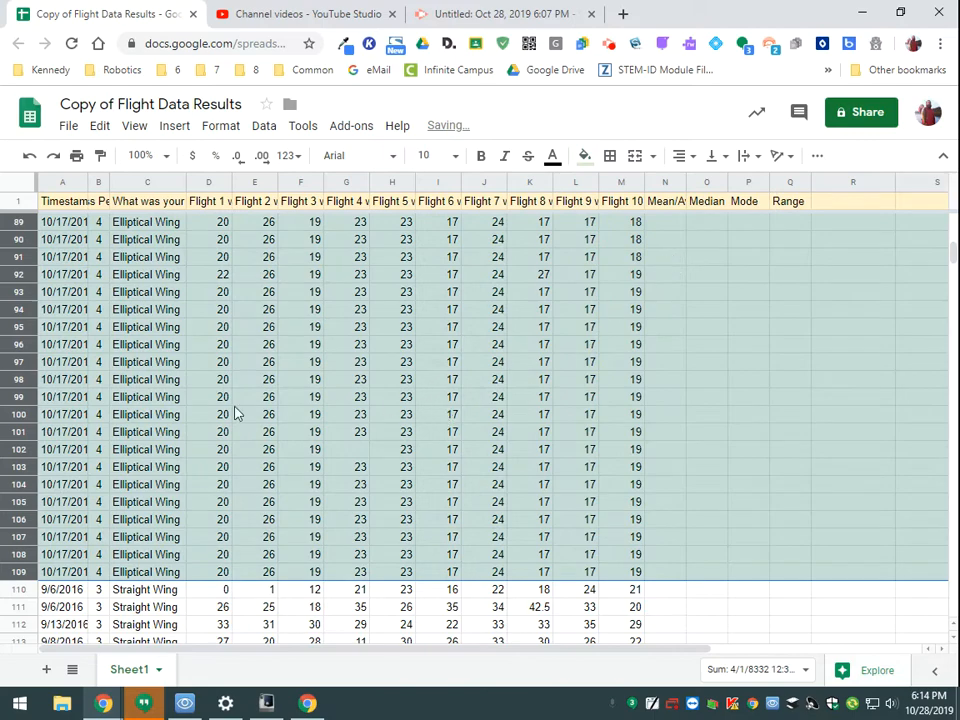
- Check which fill colors are assigned to an Elliptical Wing cell and a Delta Wing cell
{"action": "scroll", "coordinate": [236, 413], "scroll_direction": "up", "scroll_amount": 10}
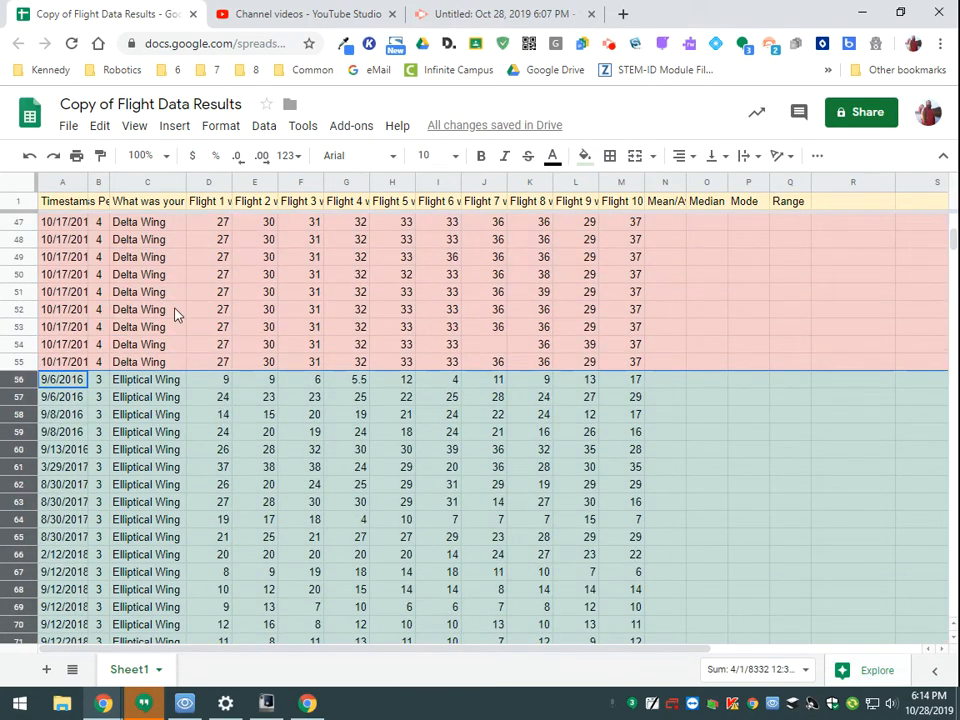
{"action": "scroll", "coordinate": [170, 313], "scroll_direction": "down", "scroll_amount": 3}
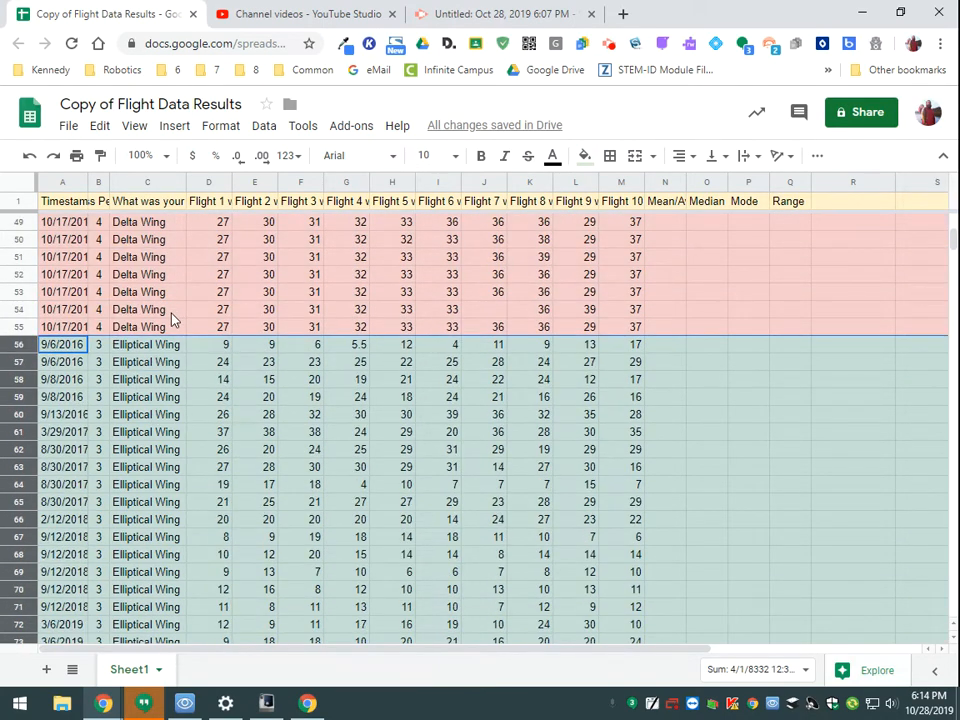
{"action": "scroll", "coordinate": [160, 347], "scroll_direction": "down", "scroll_amount": 12}
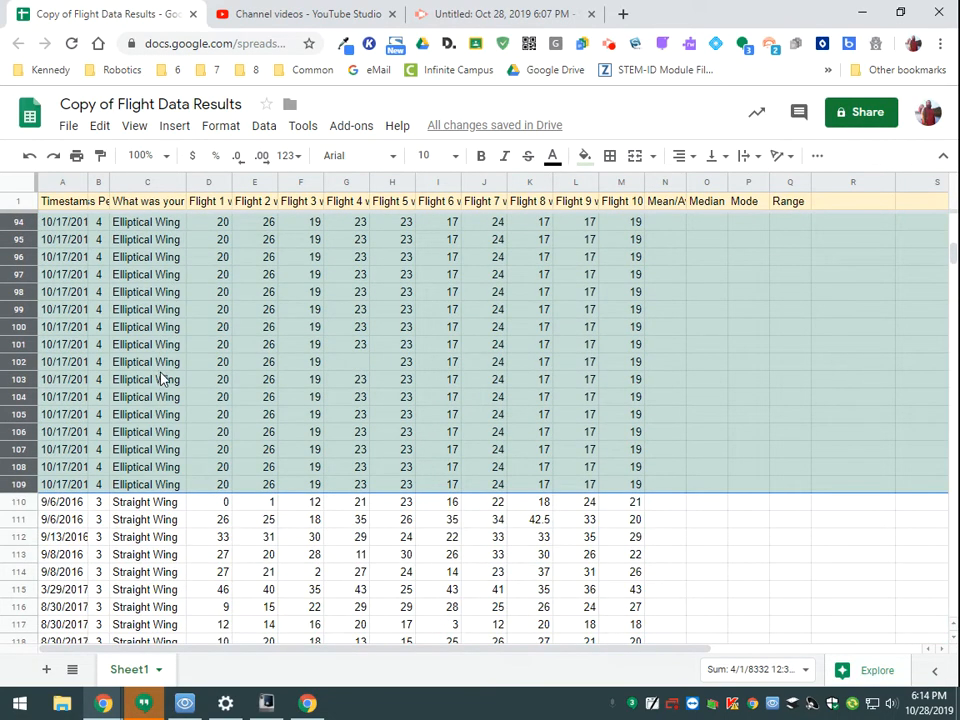
{"action": "left_click", "coordinate": [163, 468]}
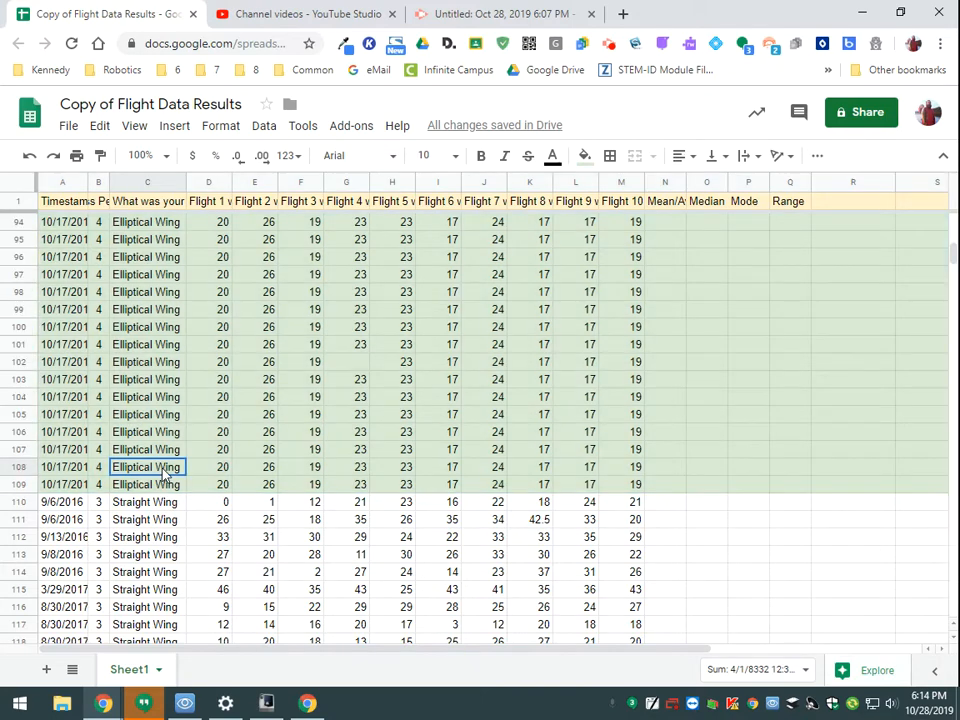
{"action": "left_click", "coordinate": [588, 166]}
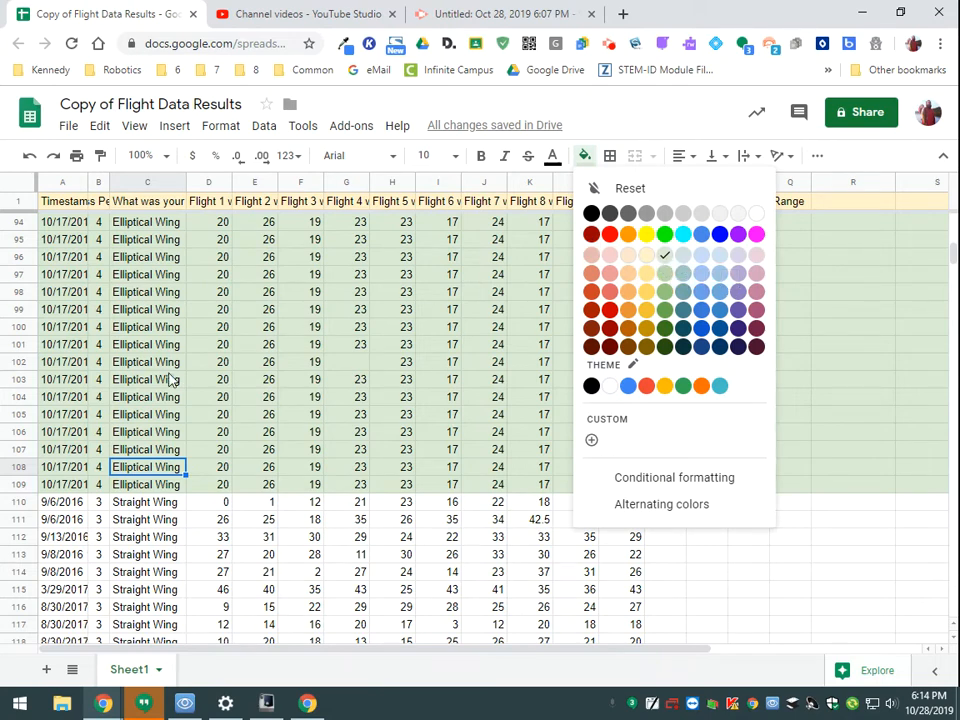
{"action": "scroll", "coordinate": [167, 371], "scroll_direction": "up", "scroll_amount": 10}
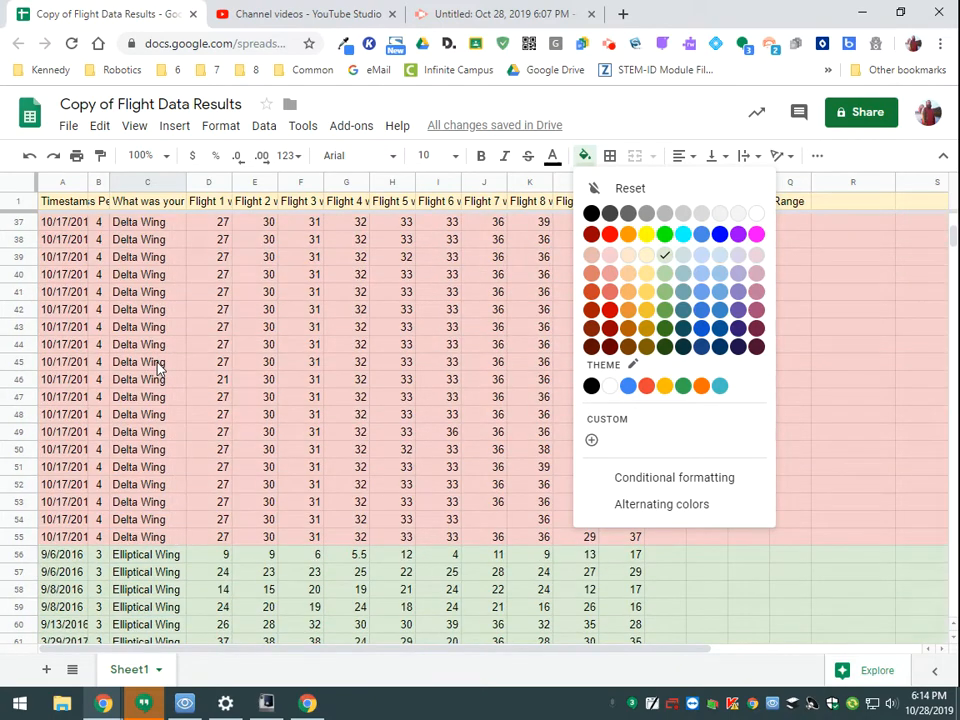
{"action": "left_click", "coordinate": [160, 368]}
{"action": "left_click", "coordinate": [585, 156]}
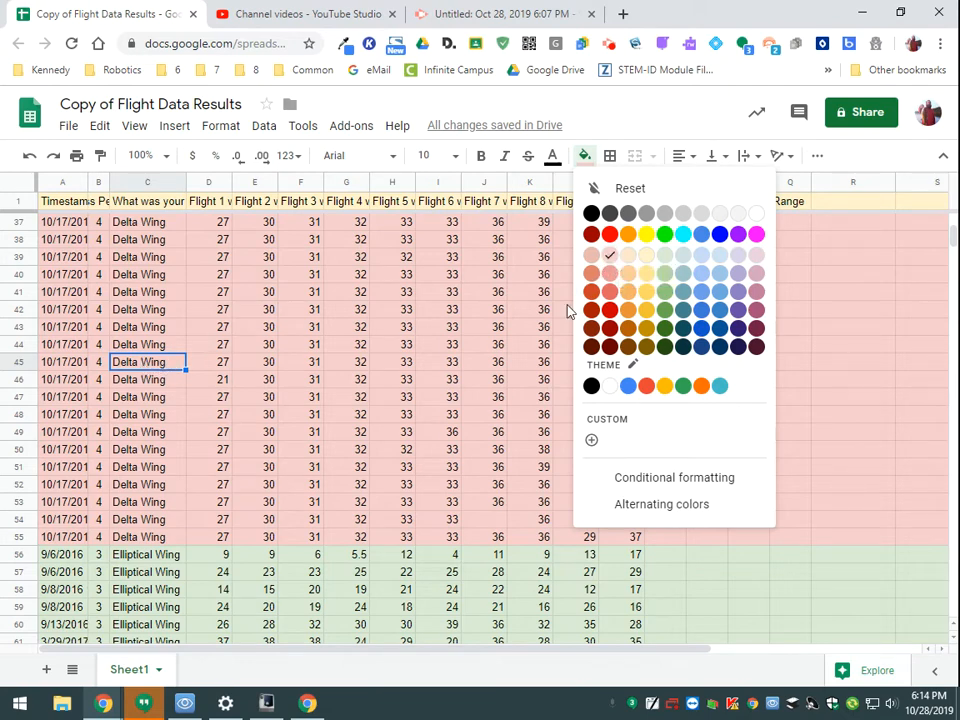
- Fill all Straight Wing rows, 110 through 161, with a light purple
{"action": "scroll", "coordinate": [171, 489], "scroll_direction": "down", "scroll_amount": 15}
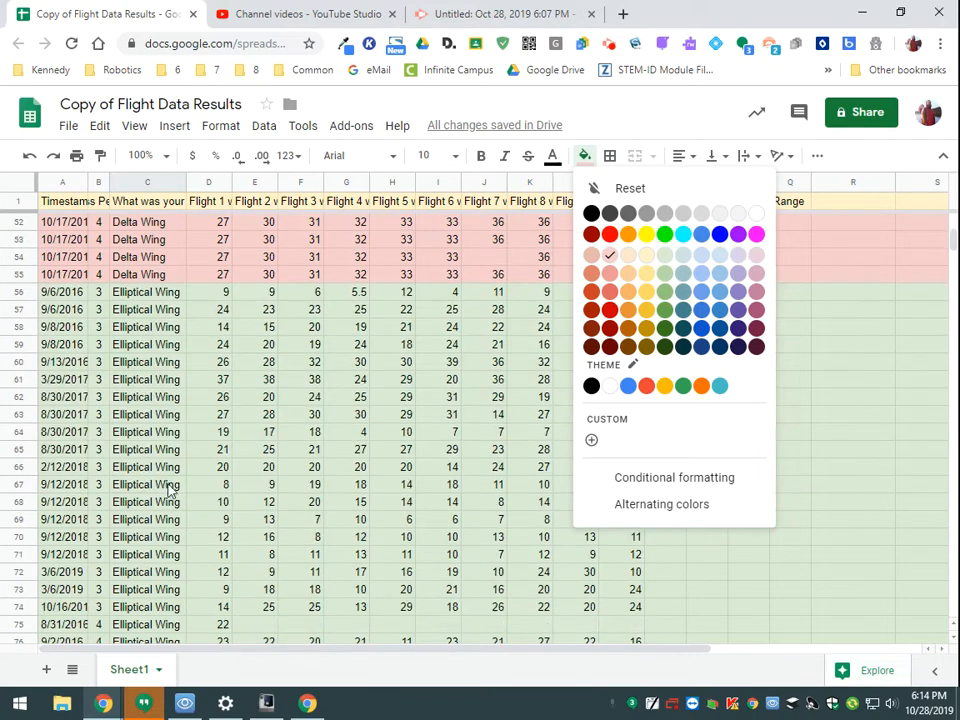
{"action": "scroll", "coordinate": [168, 494], "scroll_direction": "down", "scroll_amount": 5}
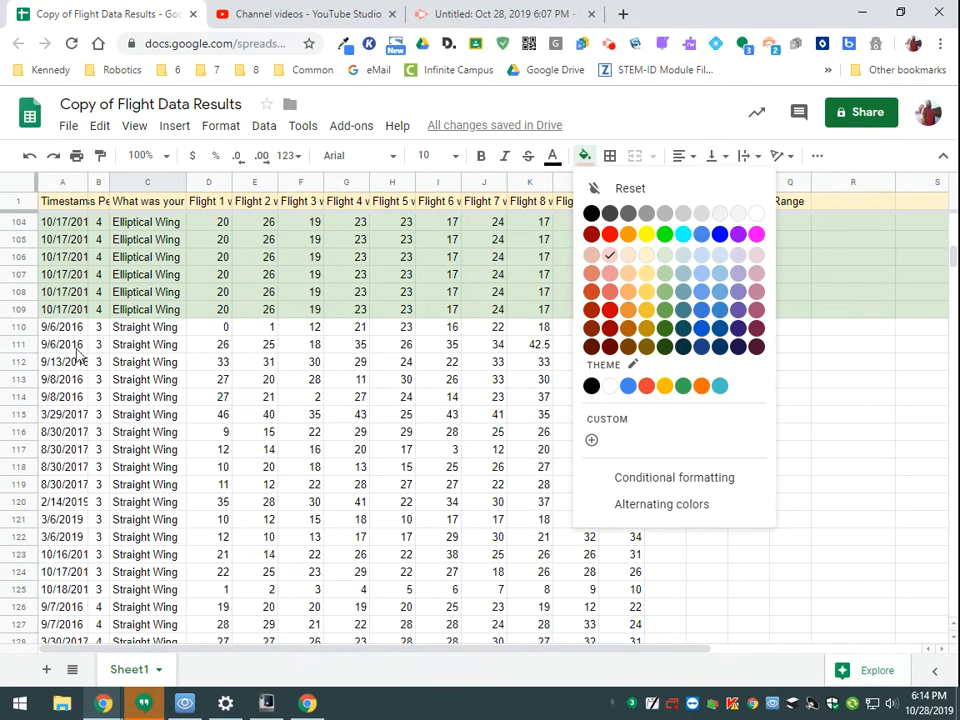
{"action": "left_click", "coordinate": [20, 328]}
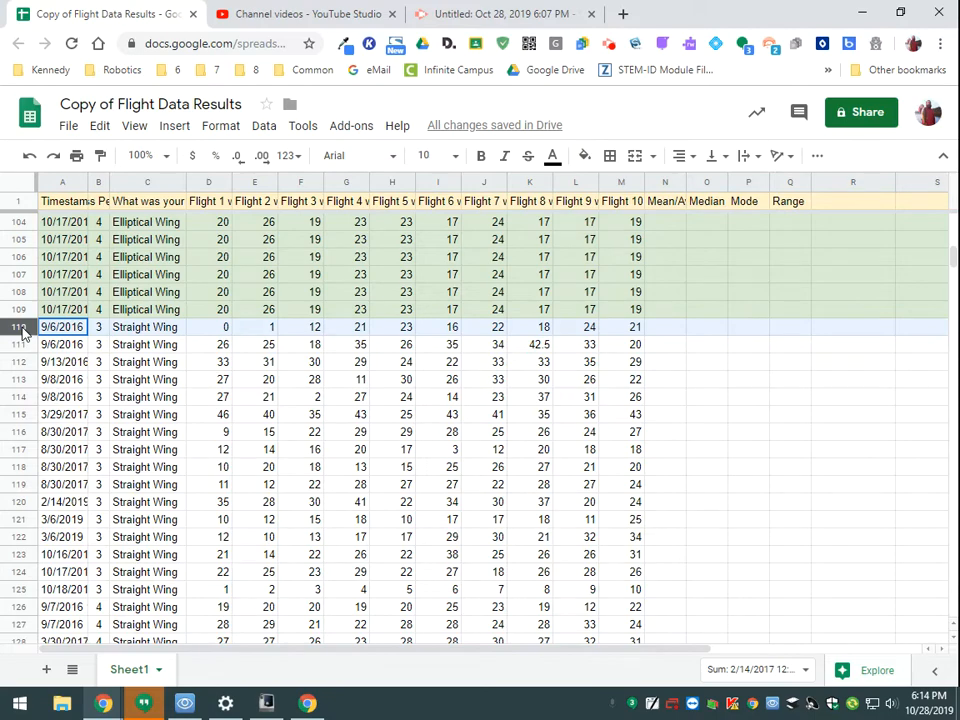
{"action": "left_click_drag", "start_coordinate": [20, 330], "coordinate": [14, 533]}
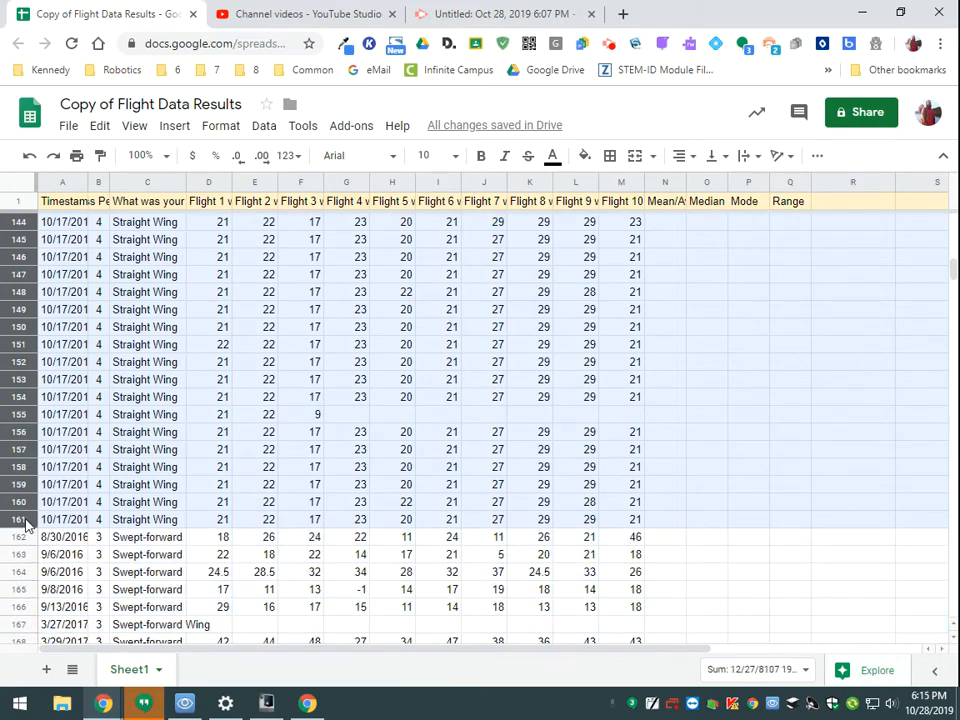
{"action": "left_click_drag", "start_coordinate": [27, 521], "coordinate": [27, 521]}
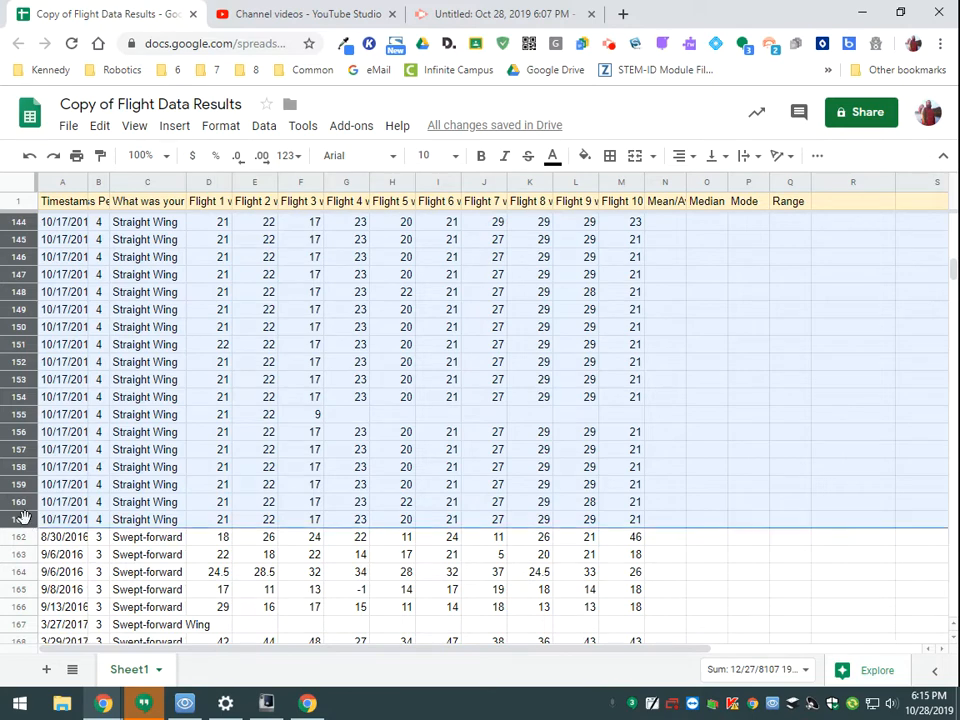
{"action": "left_click", "coordinate": [585, 157]}
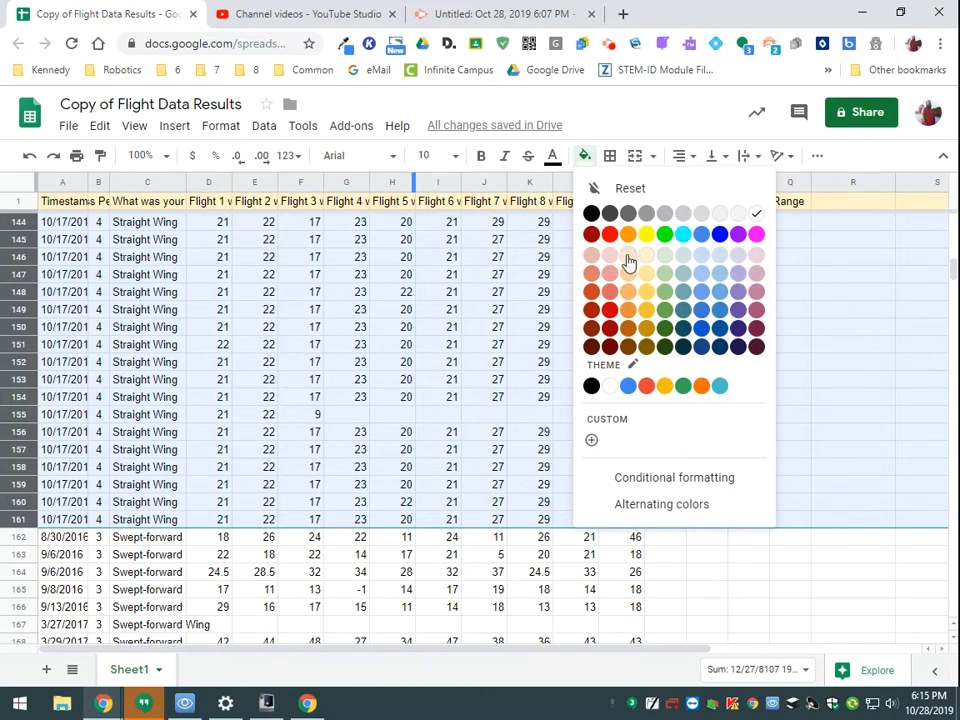
{"action": "left_click", "coordinate": [748, 271]}
{"action": "scroll", "coordinate": [445, 316], "scroll_direction": "up", "scroll_amount": 10}
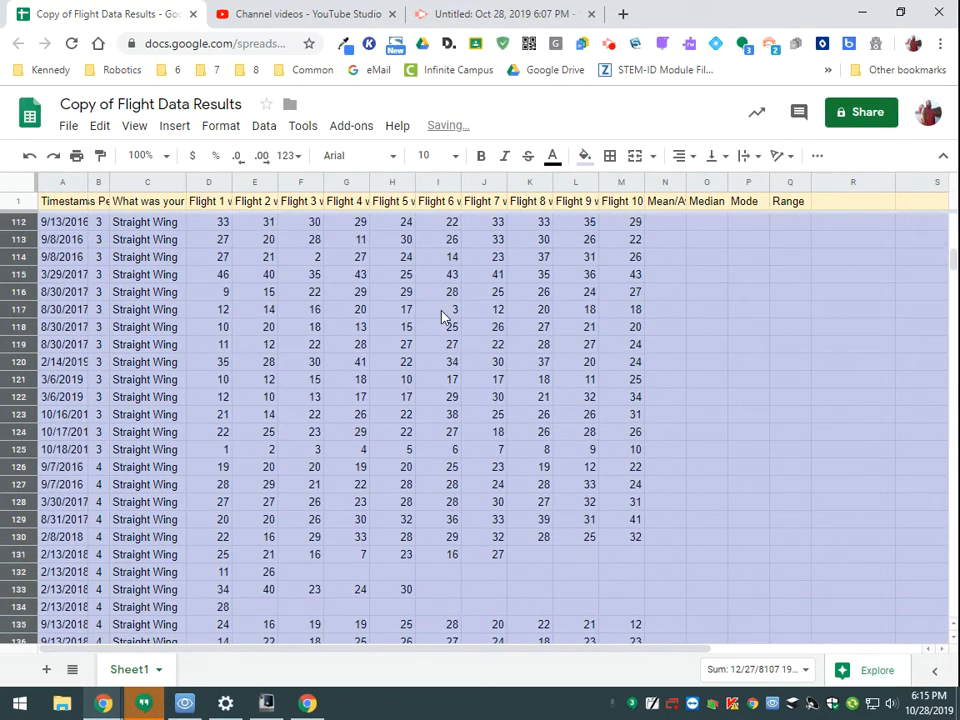
- Fill all Swept-forward Wing rows, 162 through 241, with light orange 3
{"action": "scroll", "coordinate": [445, 316], "scroll_direction": "up", "scroll_amount": 10}
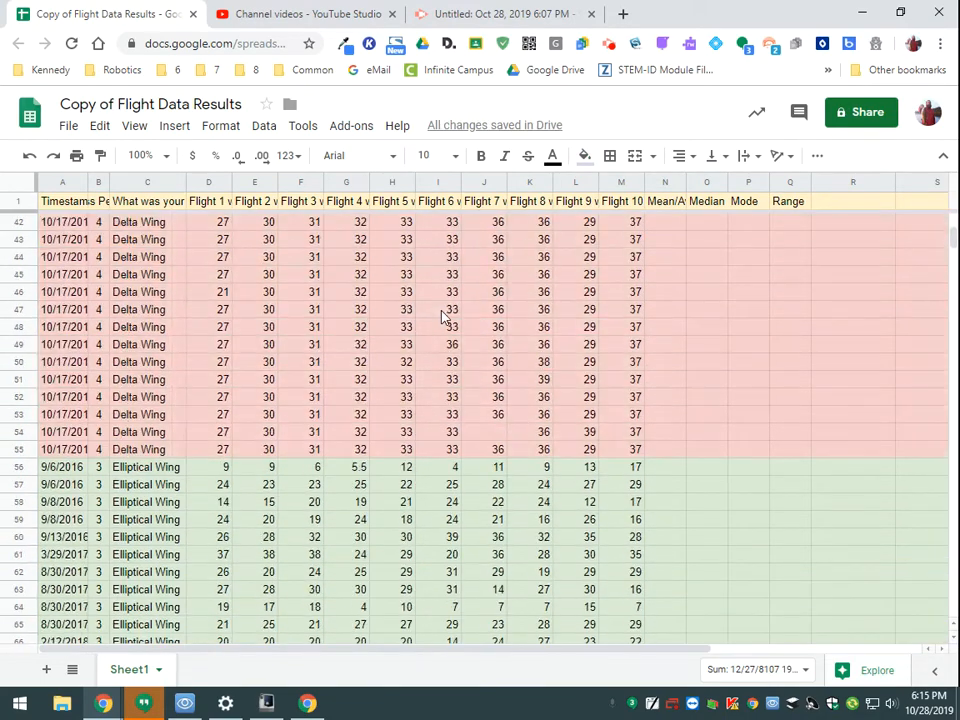
{"action": "scroll", "coordinate": [445, 316], "scroll_direction": "down", "scroll_amount": 15}
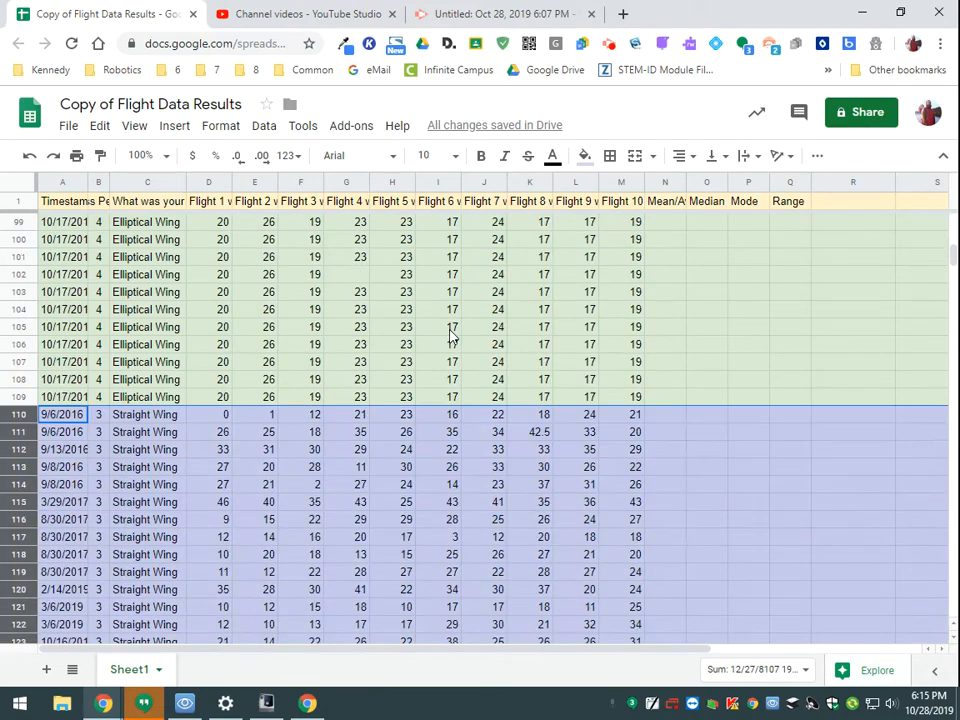
{"action": "scroll", "coordinate": [449, 338], "scroll_direction": "down", "scroll_amount": 8}
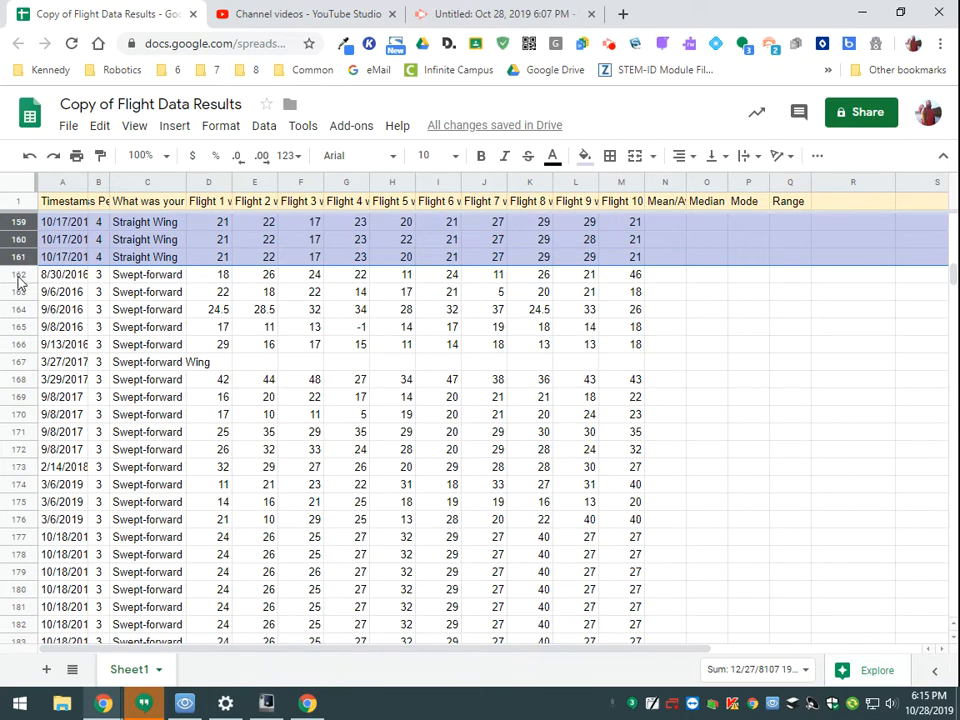
{"action": "left_click_drag", "start_coordinate": [18, 280], "coordinate": [17, 577]}
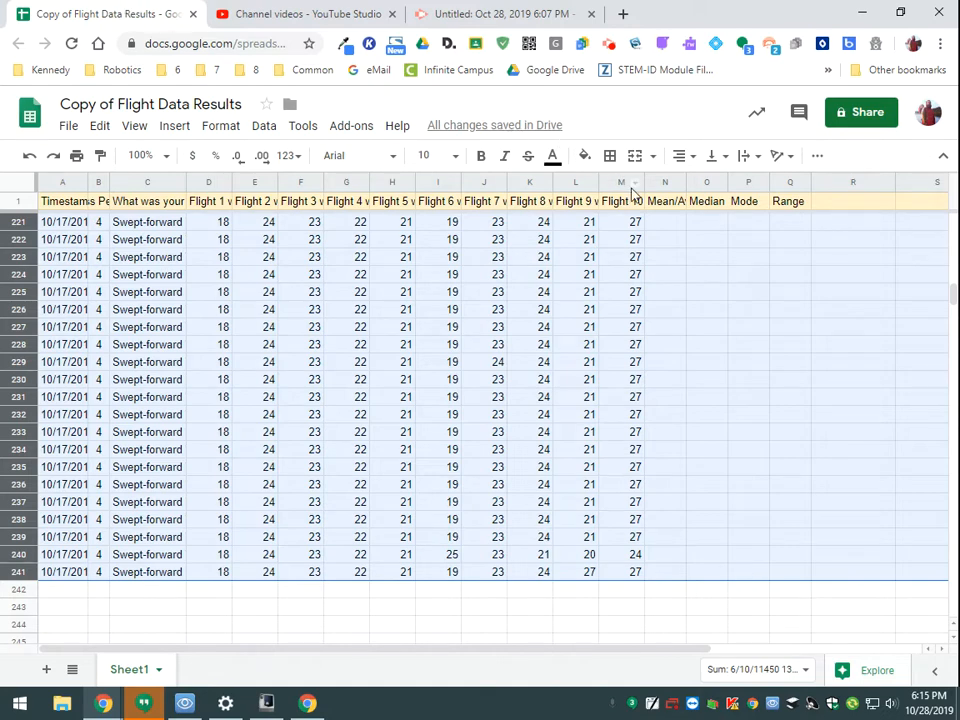
{"action": "left_click", "coordinate": [587, 158]}
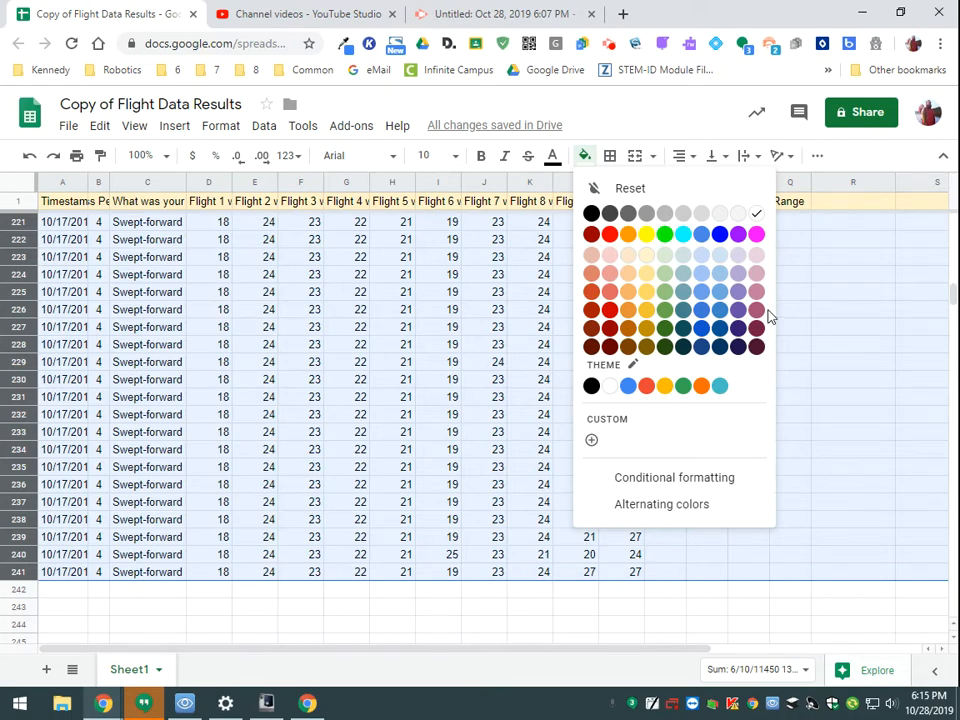
{"action": "left_click", "coordinate": [629, 266]}
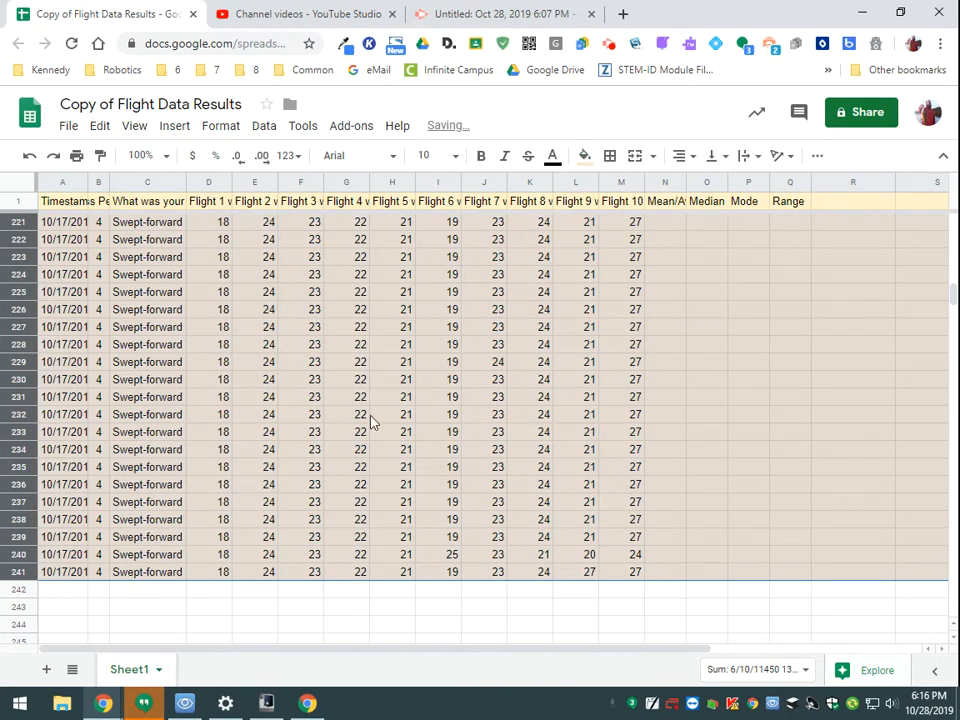
- Review the row fill colors across the Delta, Elliptical, Straight and Swept-forward Wing groups
{"action": "scroll", "coordinate": [274, 578], "scroll_direction": "up", "scroll_amount": 13}
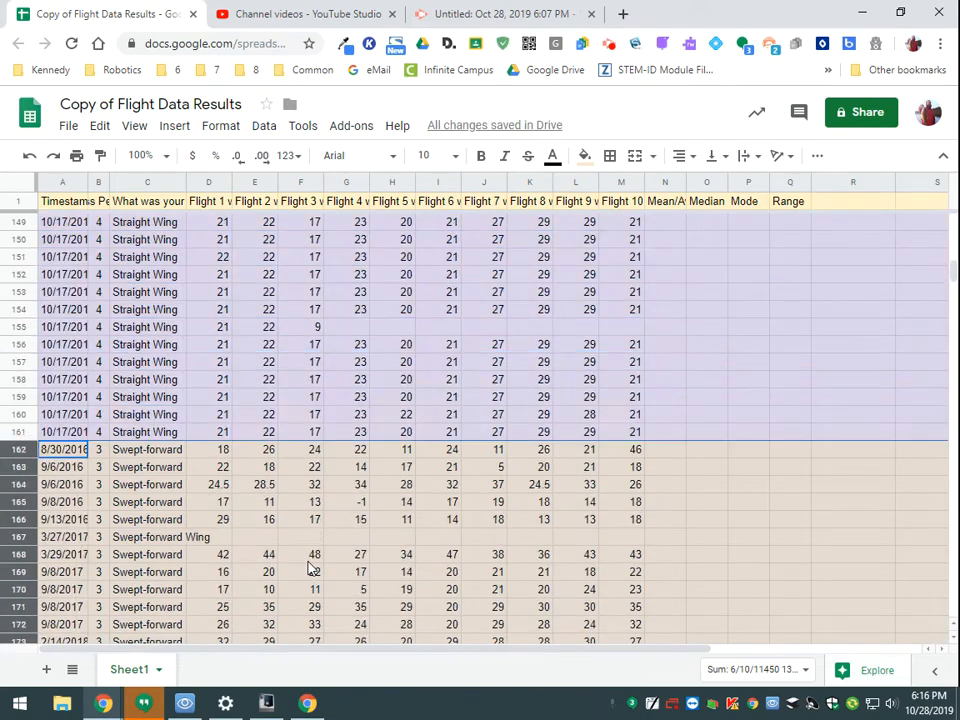
{"action": "scroll", "coordinate": [310, 568], "scroll_direction": "up", "scroll_amount": 20}
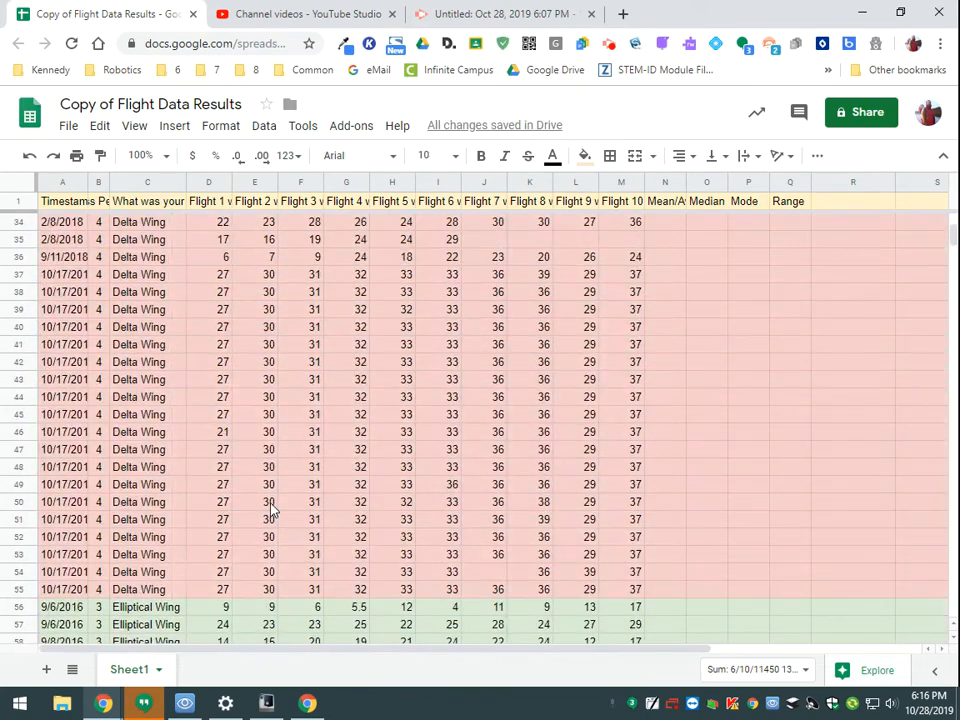
{"action": "scroll", "coordinate": [272, 511], "scroll_direction": "down", "scroll_amount": 15}
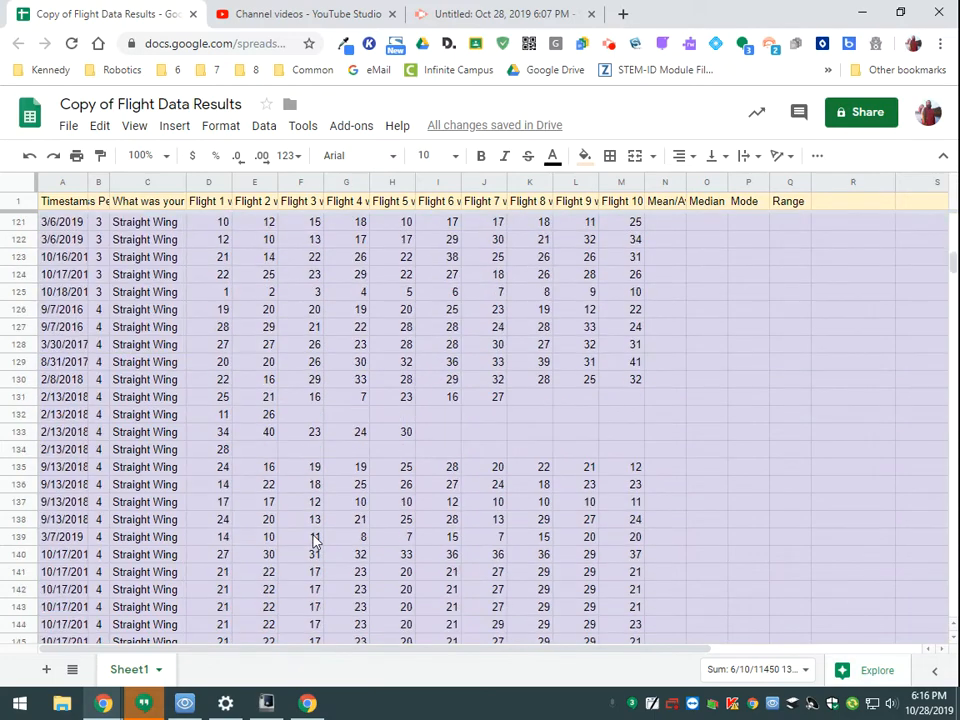
{"action": "scroll", "coordinate": [313, 541], "scroll_direction": "down", "scroll_amount": 9}
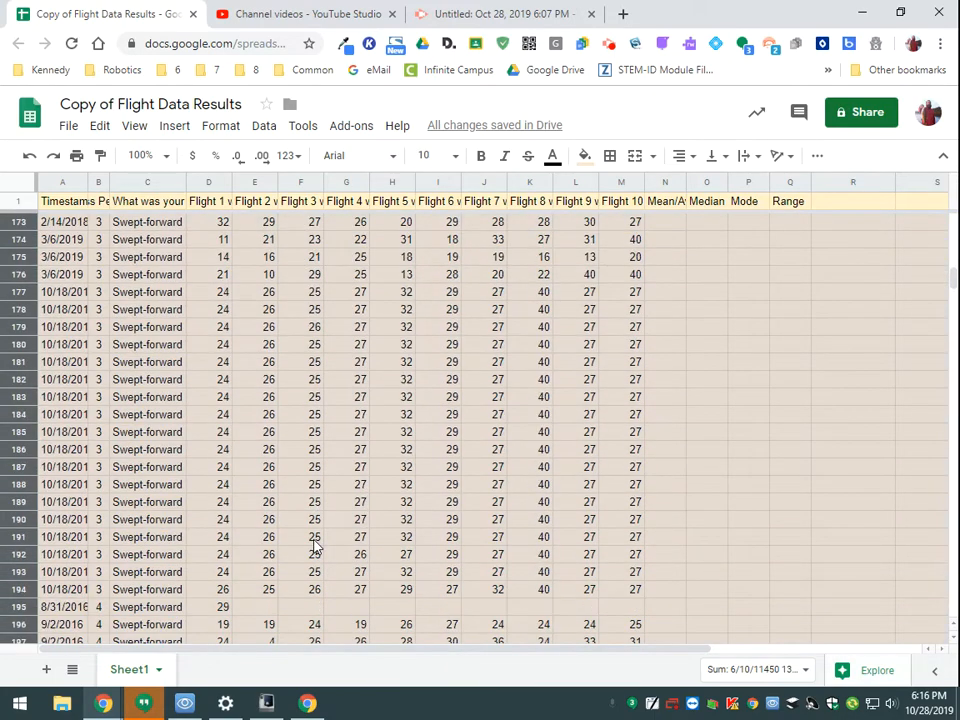
{"action": "scroll", "coordinate": [315, 548], "scroll_direction": "down", "scroll_amount": 5}
{"action": "scroll", "coordinate": [313, 548], "scroll_direction": "down", "scroll_amount": 11}
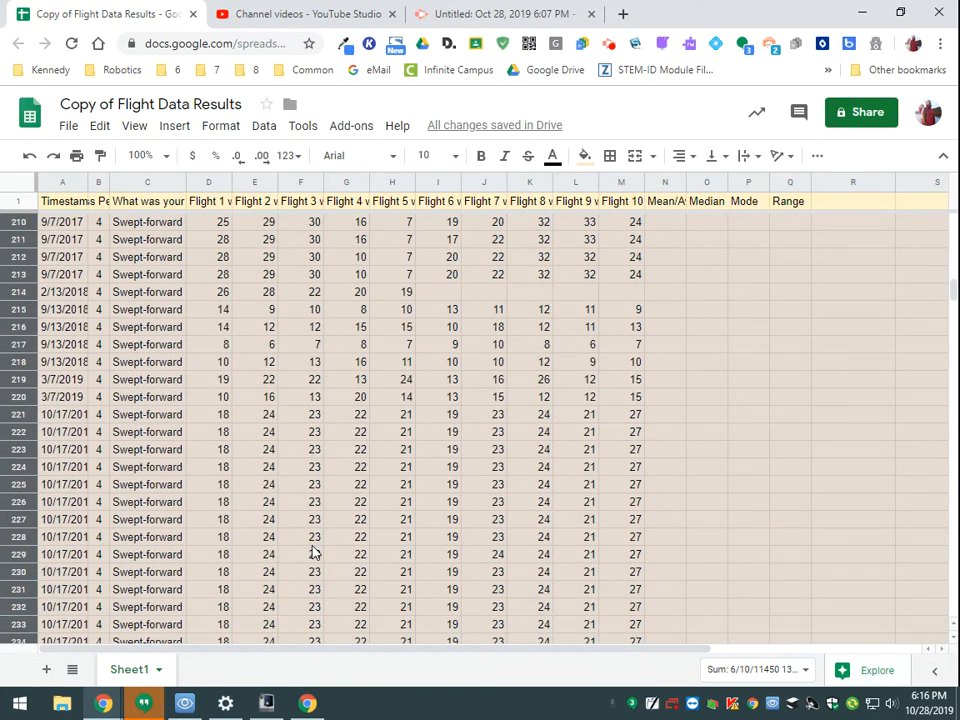
{"action": "scroll", "coordinate": [313, 548], "scroll_direction": "up", "scroll_amount": 2}
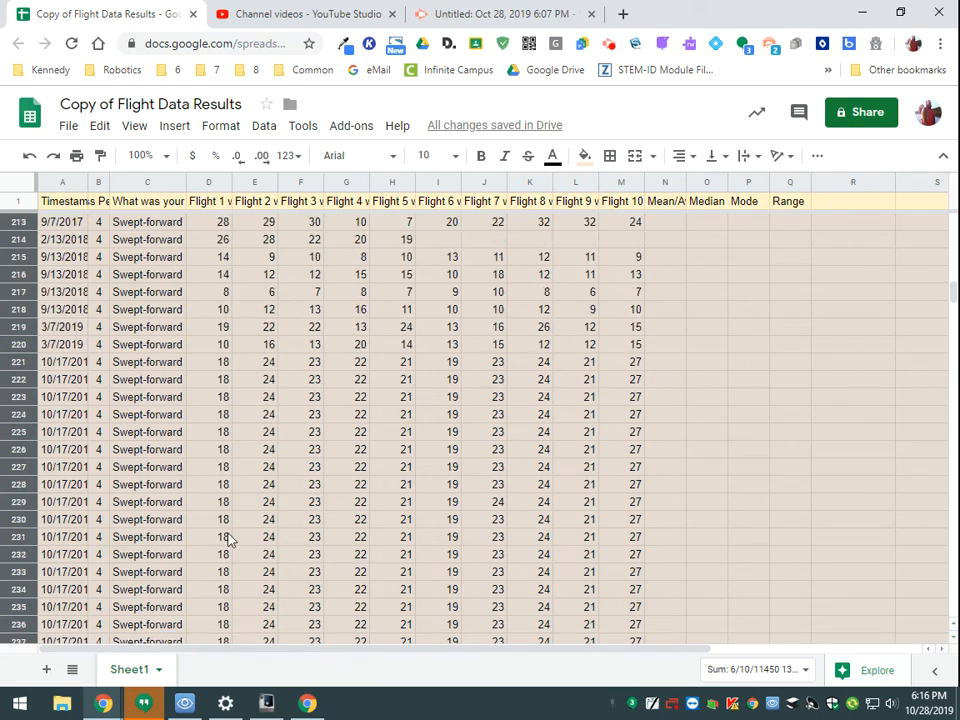
{"action": "scroll", "coordinate": [253, 540], "scroll_direction": "up", "scroll_amount": 10}
{"action": "scroll", "coordinate": [253, 540], "scroll_direction": "up", "scroll_amount": 5}
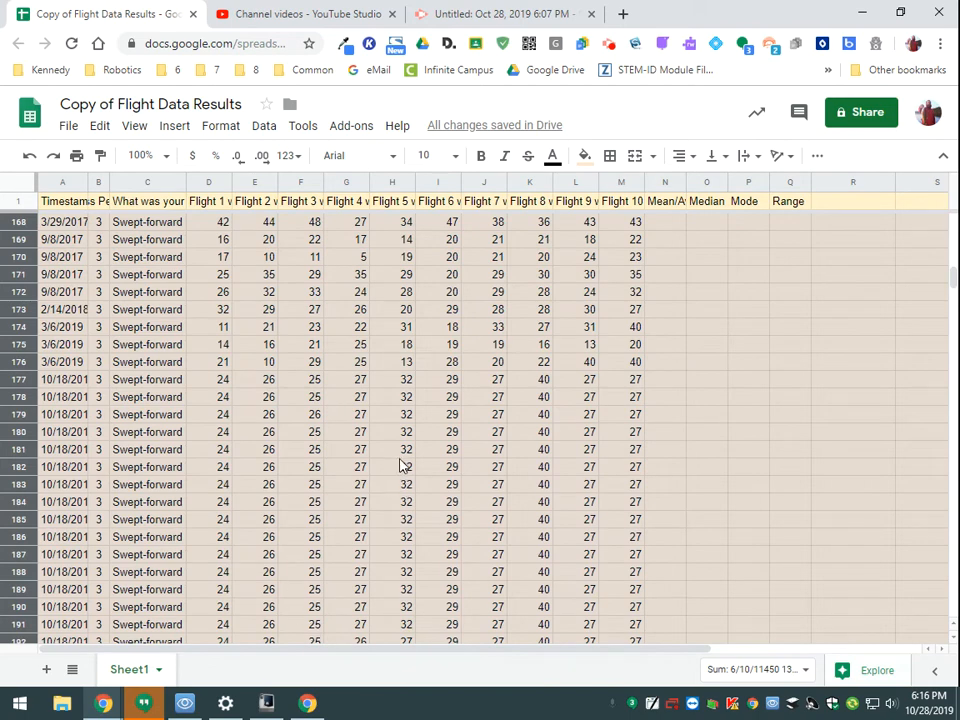
{"action": "scroll", "coordinate": [405, 468], "scroll_direction": "up", "scroll_amount": 7}
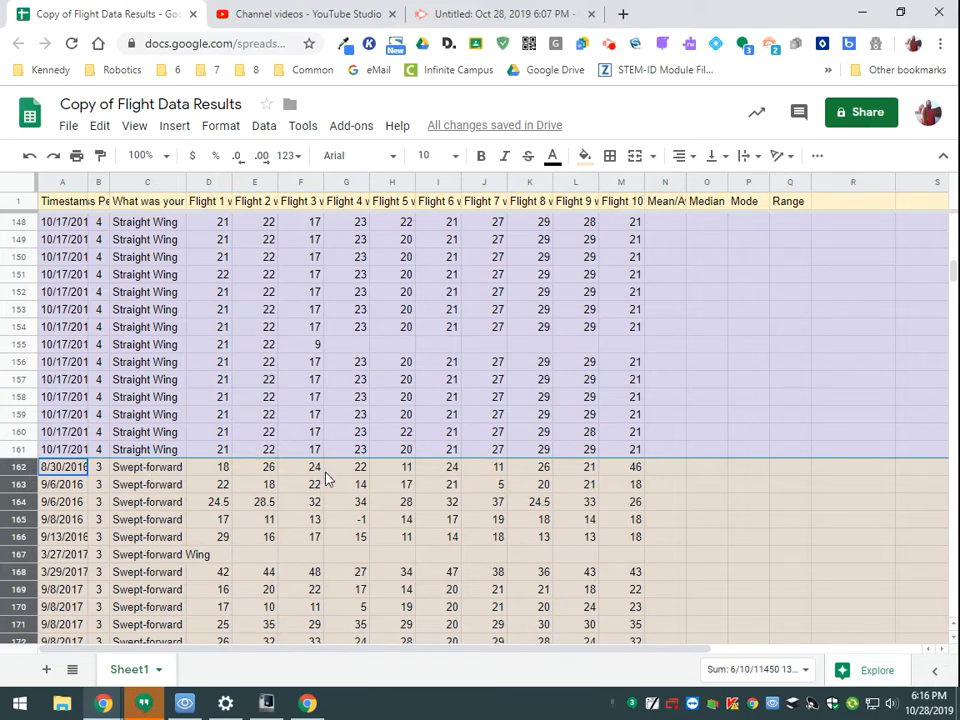
{"action": "scroll", "coordinate": [326, 482], "scroll_direction": "up", "scroll_amount": 12}
{"action": "scroll", "coordinate": [386, 490], "scroll_direction": "up", "scroll_amount": 12}
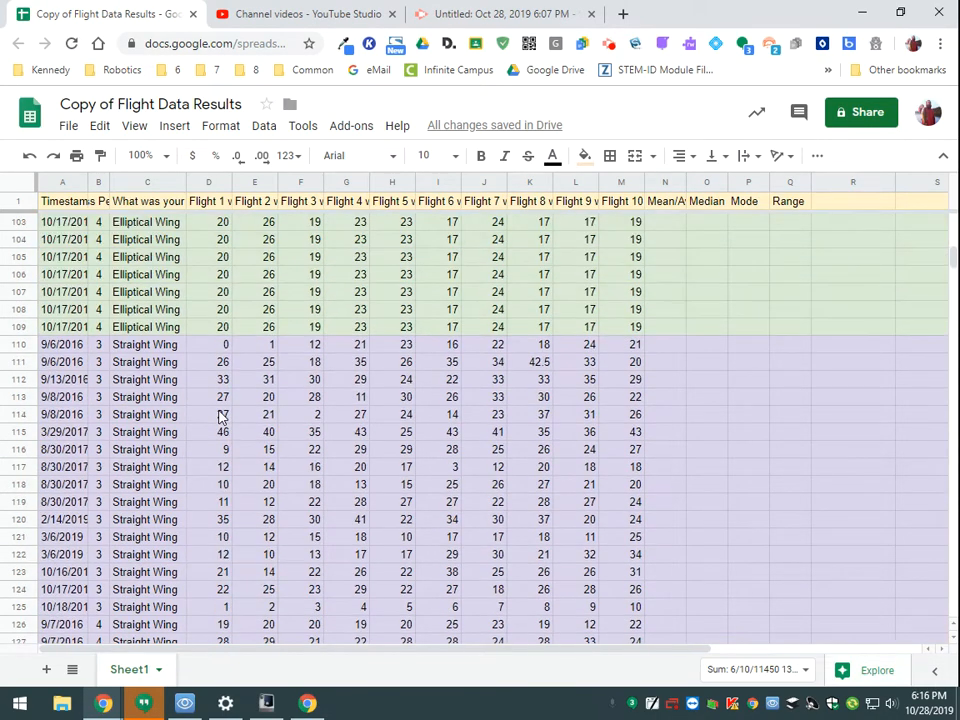
{"action": "scroll", "coordinate": [453, 481], "scroll_direction": "up", "scroll_amount": 14}
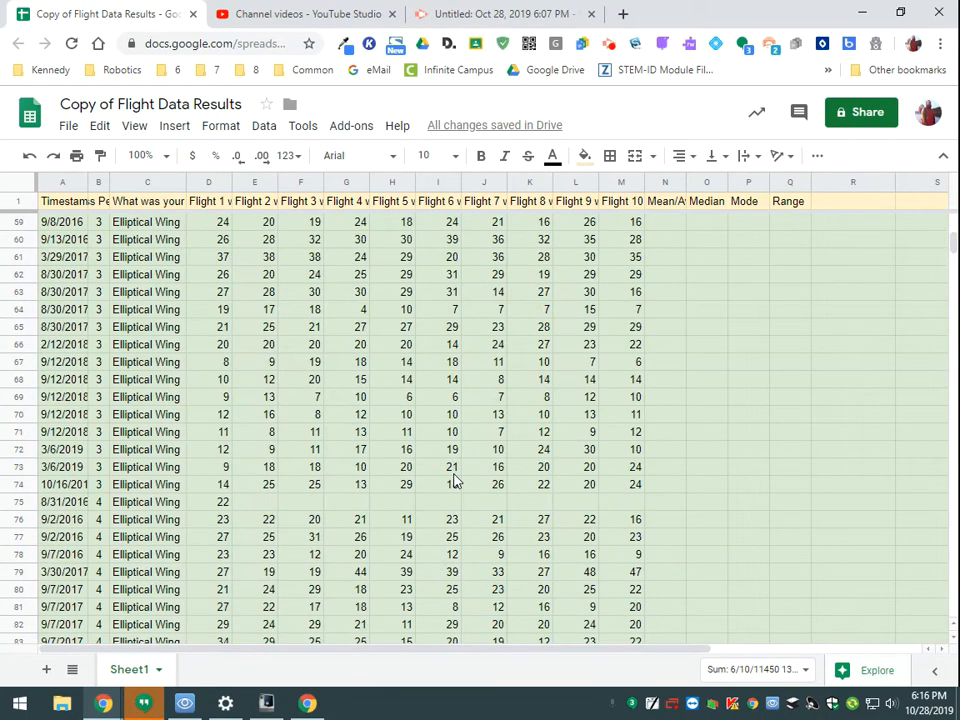
{"action": "scroll", "coordinate": [453, 481], "scroll_direction": "up", "scroll_amount": 4}
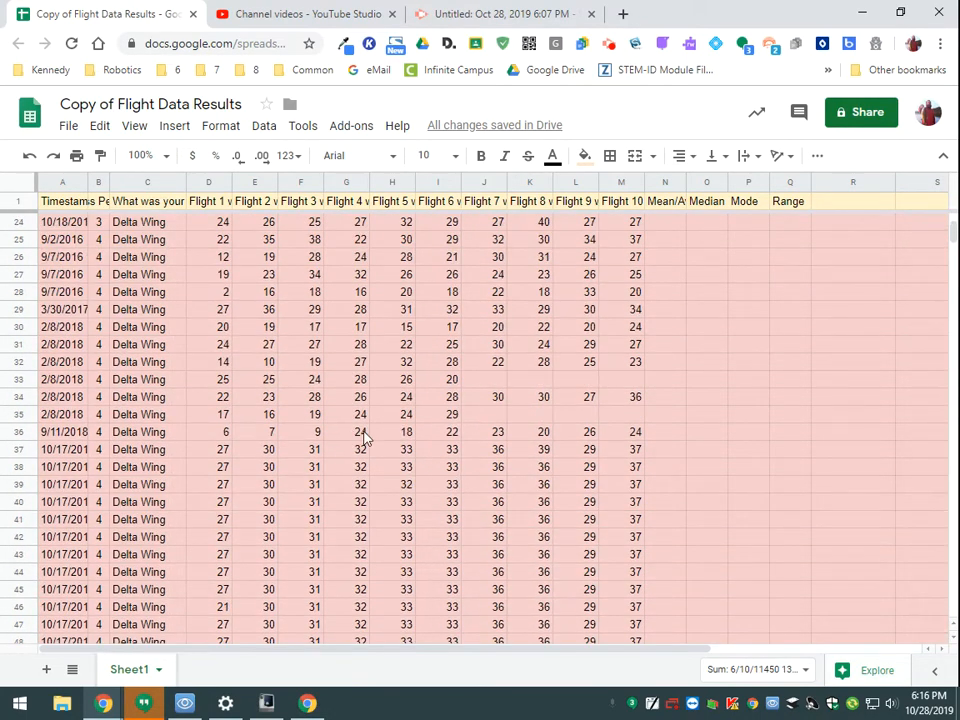
{"action": "scroll", "coordinate": [377, 440], "scroll_direction": "down", "scroll_amount": 10}
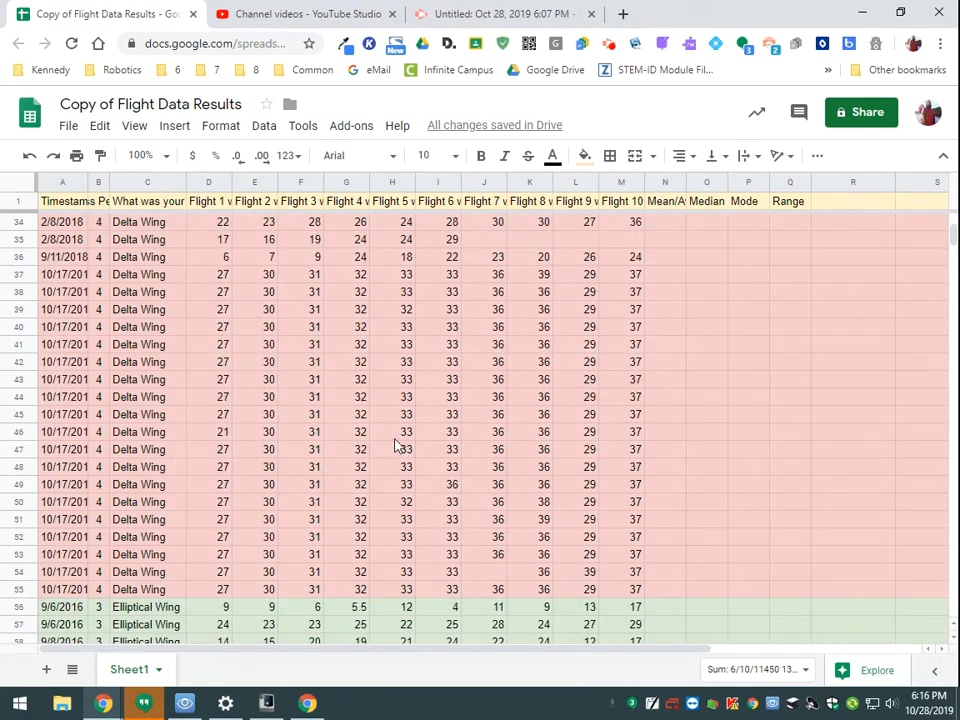
{"action": "scroll", "coordinate": [397, 445], "scroll_direction": "down", "scroll_amount": 7}
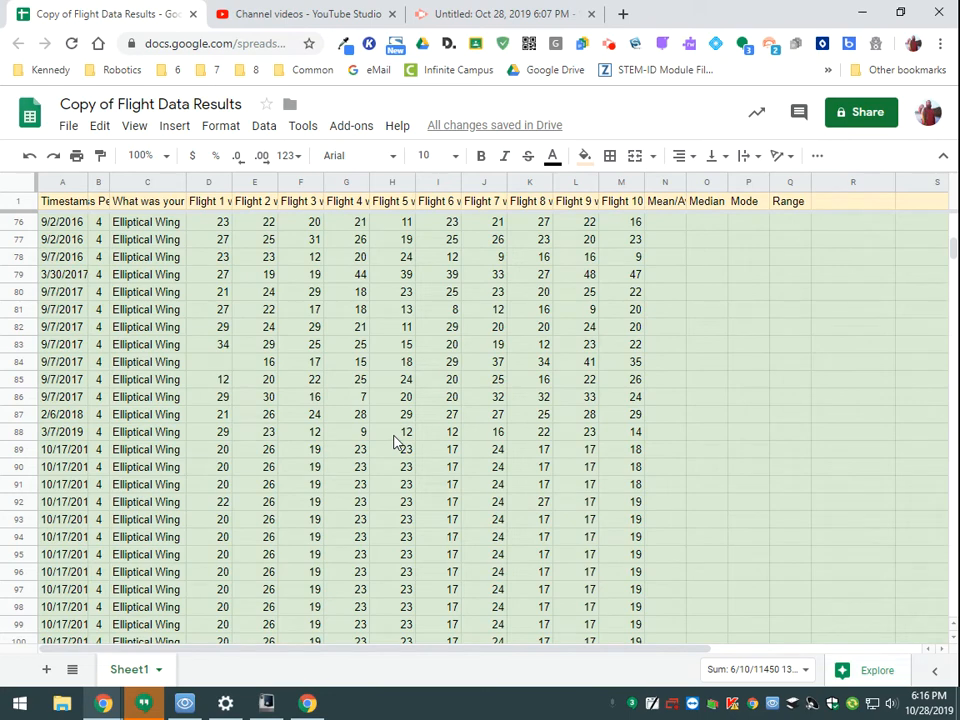
{"action": "scroll", "coordinate": [397, 443], "scroll_direction": "down", "scroll_amount": 3}
{"action": "scroll", "coordinate": [397, 443], "scroll_direction": "down", "scroll_amount": 2}
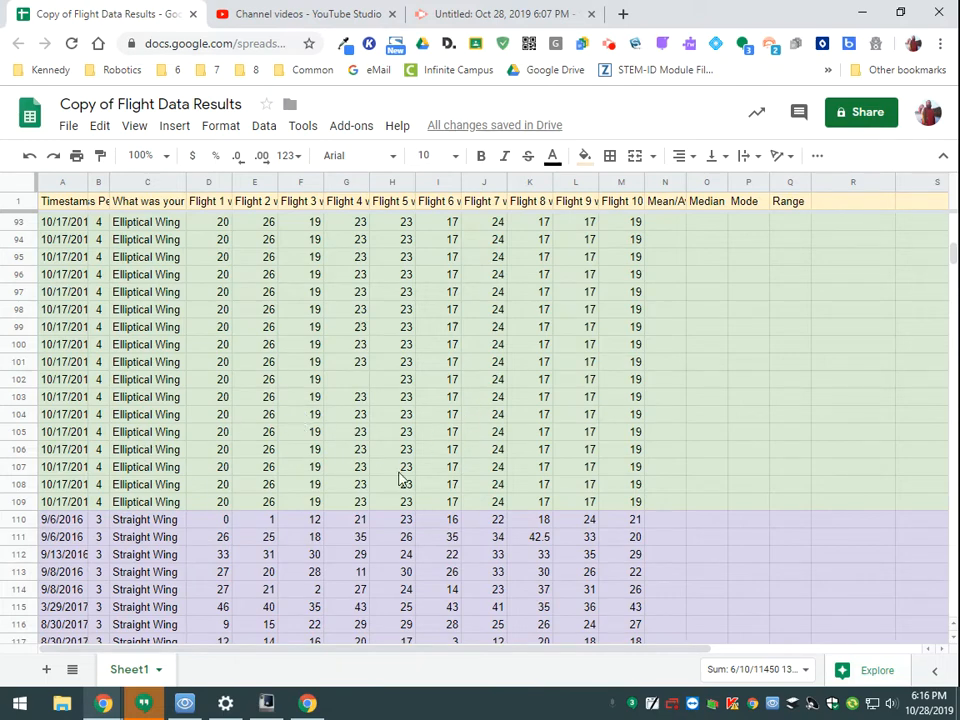
{"action": "left_click", "coordinate": [308, 705]}
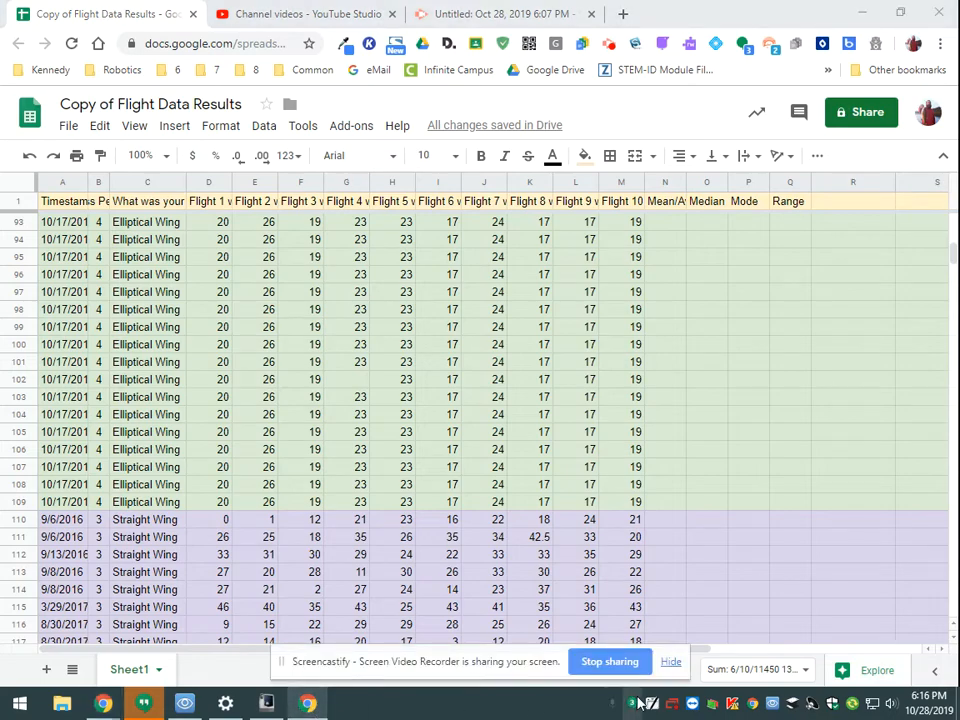